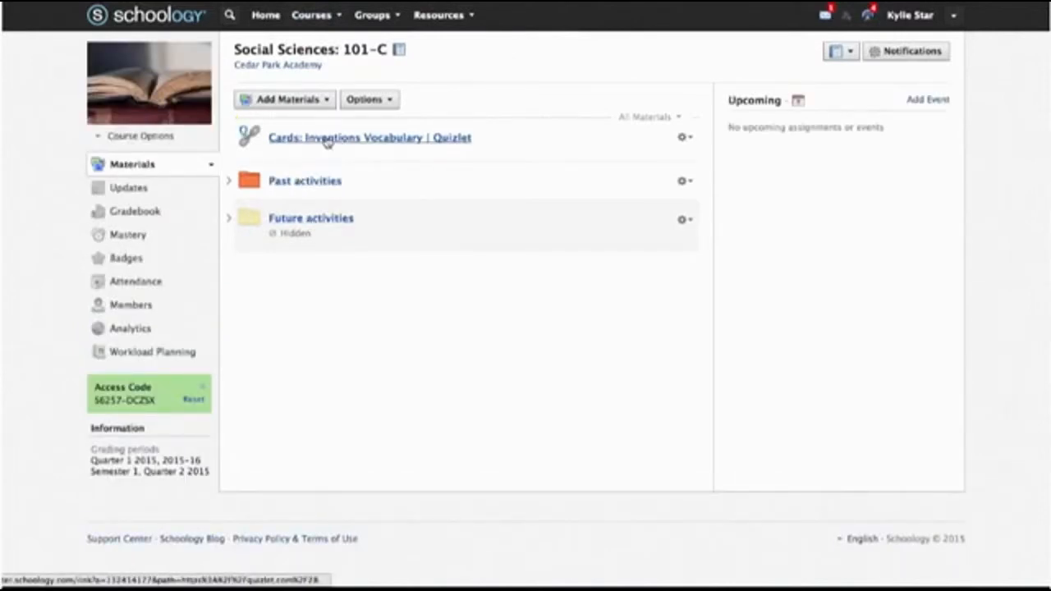
- Move the Cards: Inventions Vocabulary | Quizlet link into the Study Links folder under Past activities and back above the folders
{"action": "left_click_drag", "start_coordinate": [325, 142], "coordinate": [425, 174]}
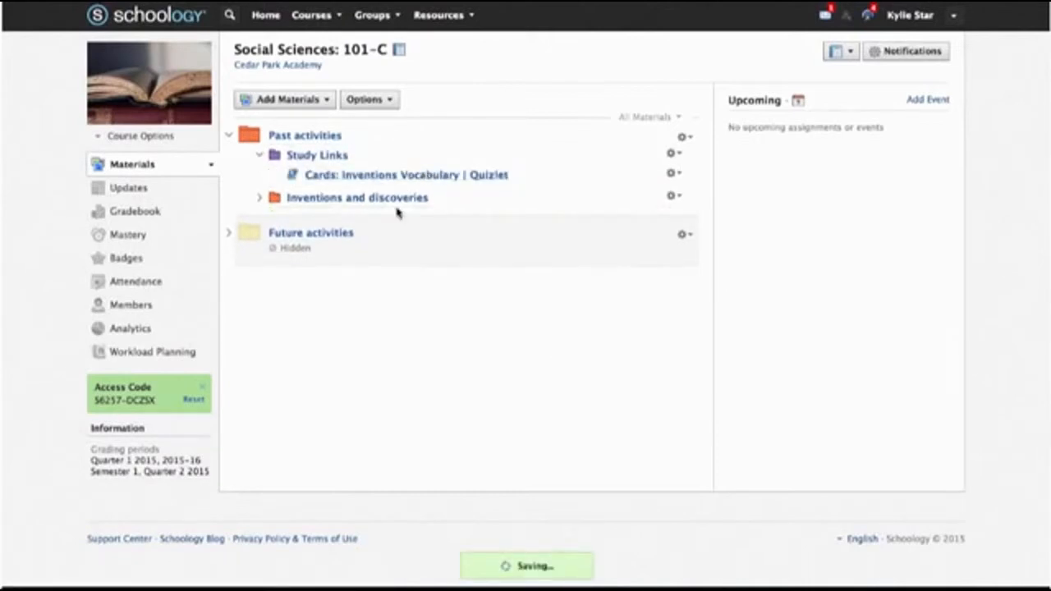
{"action": "left_click_drag", "start_coordinate": [407, 172], "coordinate": [356, 132]}
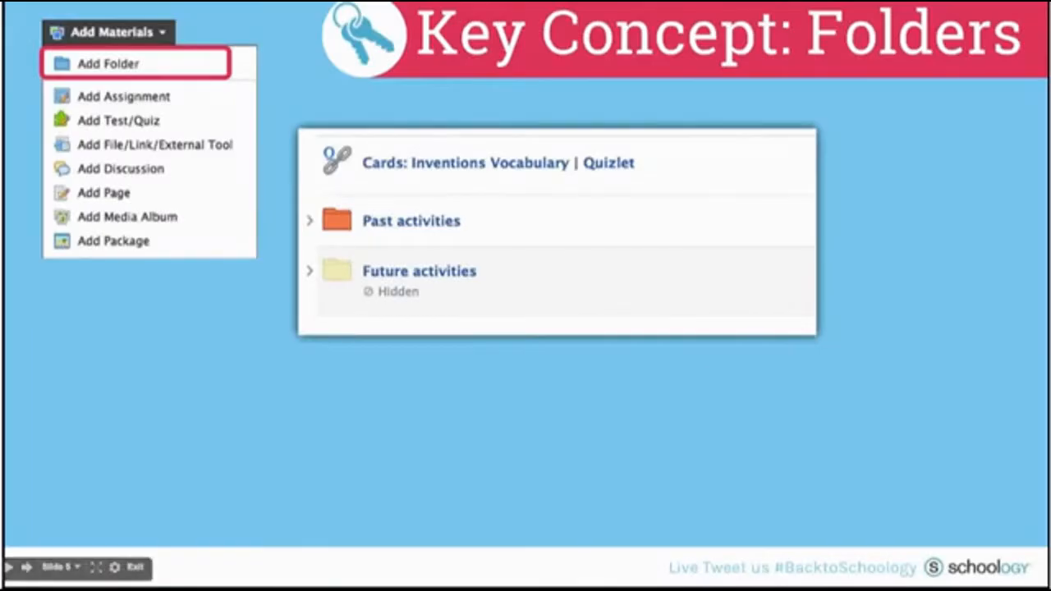
{"action": "left_click", "coordinate": [679, 321]}
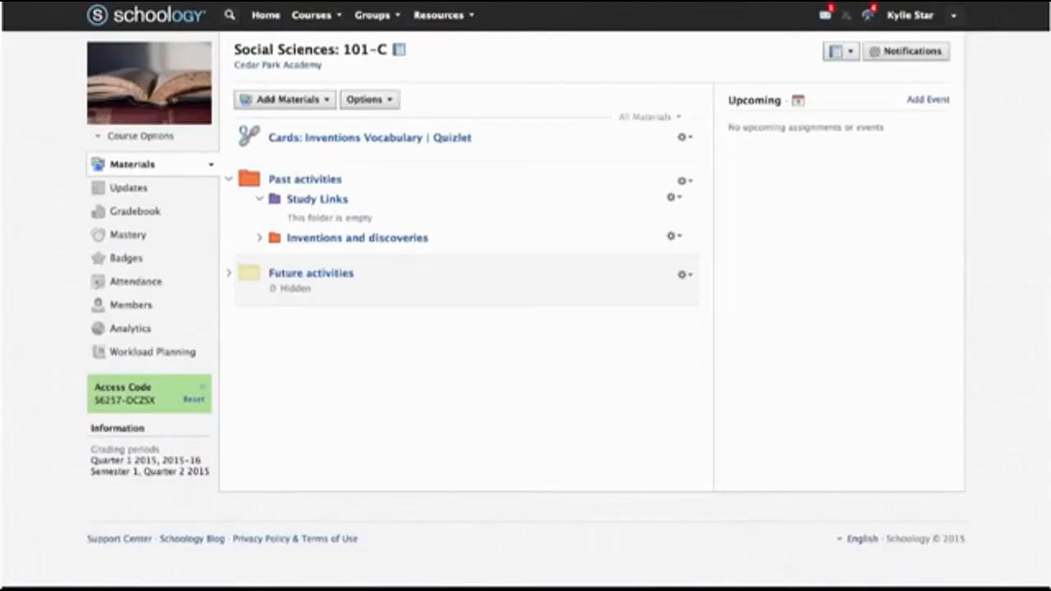
- In the Social Sciences: 101-B course, move the Week 1: Inventors and Inventions folder below the Week 4 folder and collapse Week 4
{"action": "left_click", "coordinate": [327, 16]}
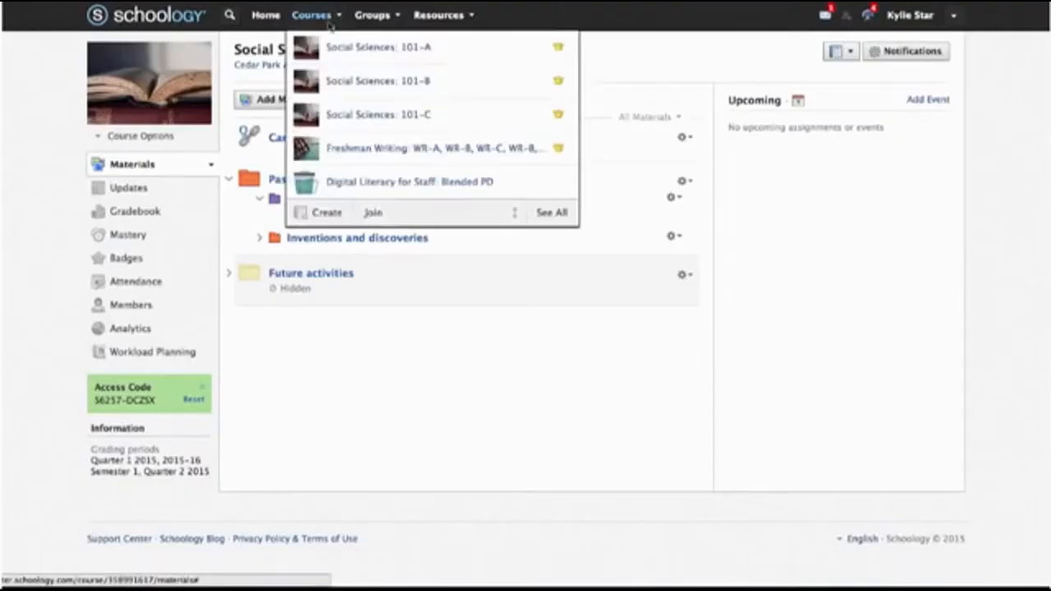
{"action": "left_click", "coordinate": [352, 82]}
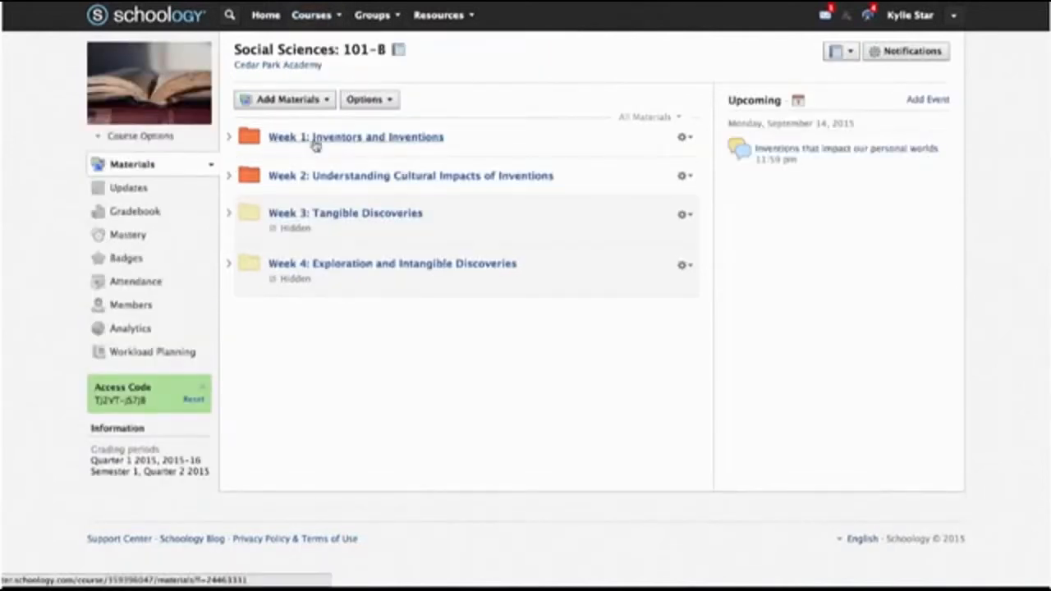
{"action": "left_click_drag", "start_coordinate": [289, 142], "coordinate": [362, 333]}
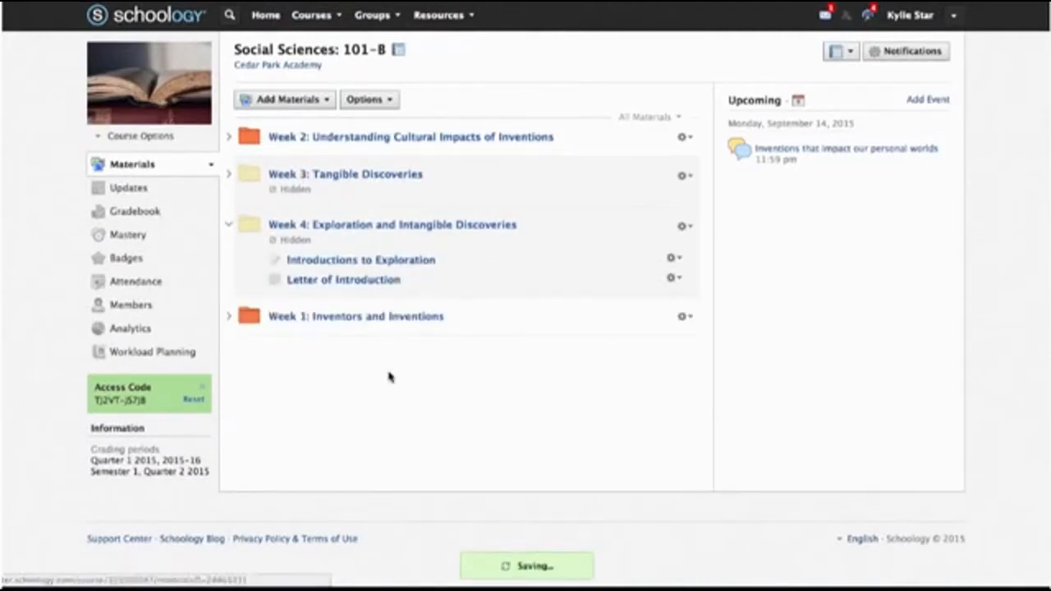
{"action": "left_click", "coordinate": [229, 225]}
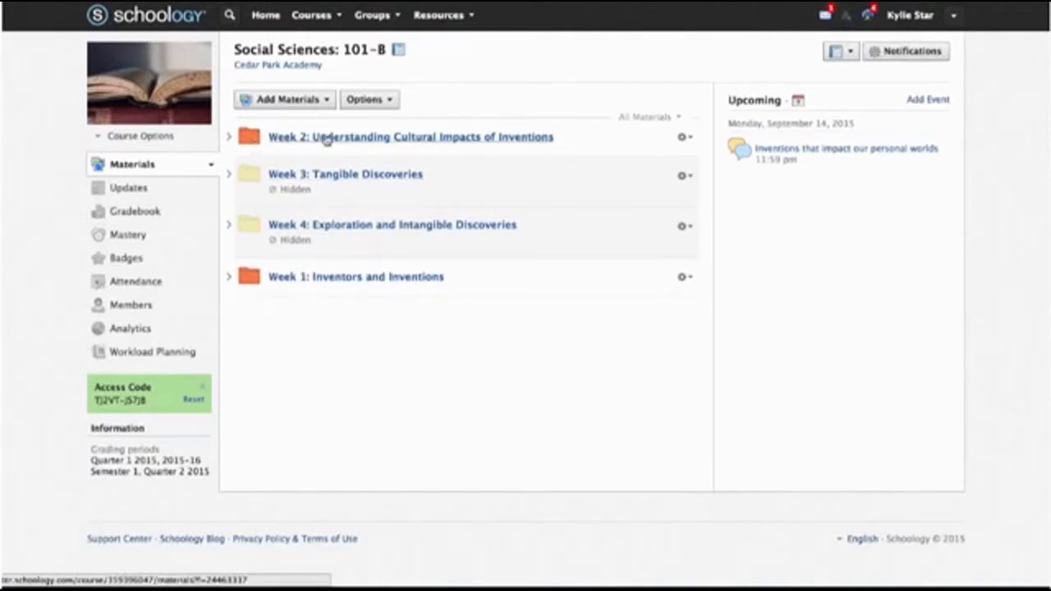
- View the contents of the Week 2: Understanding Cultural Impacts of Inventions folder and collapse it again
{"action": "left_click", "coordinate": [228, 138]}
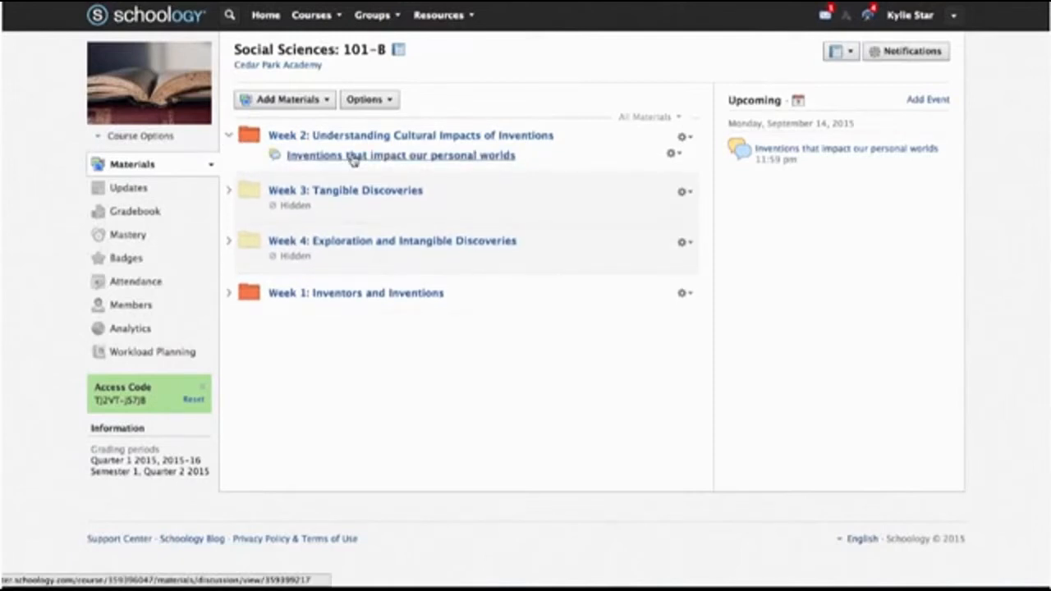
{"action": "left_click", "coordinate": [229, 135]}
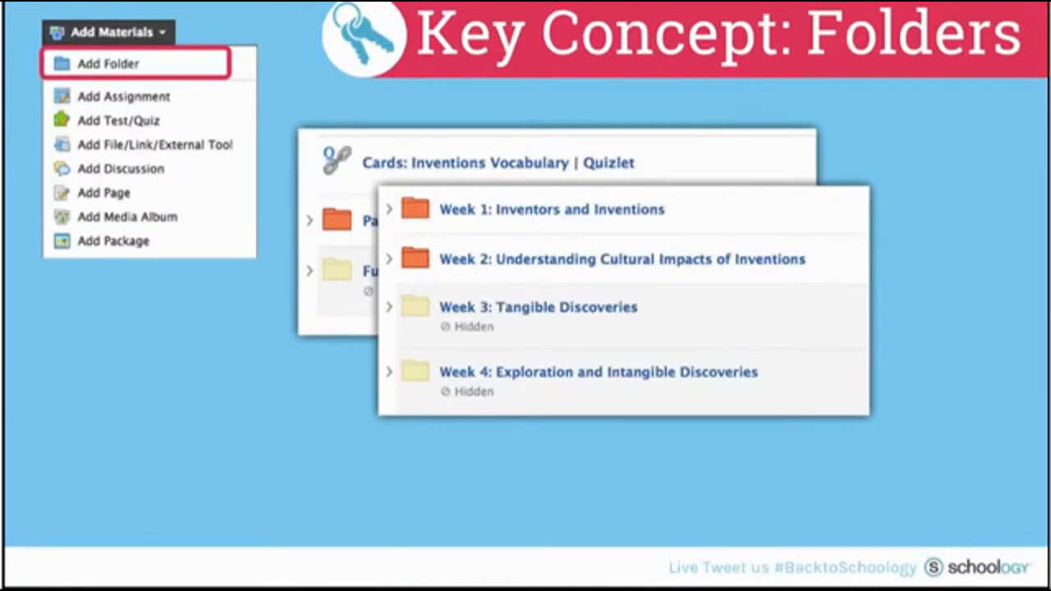
{"action": "left_click", "coordinate": [497, 201]}
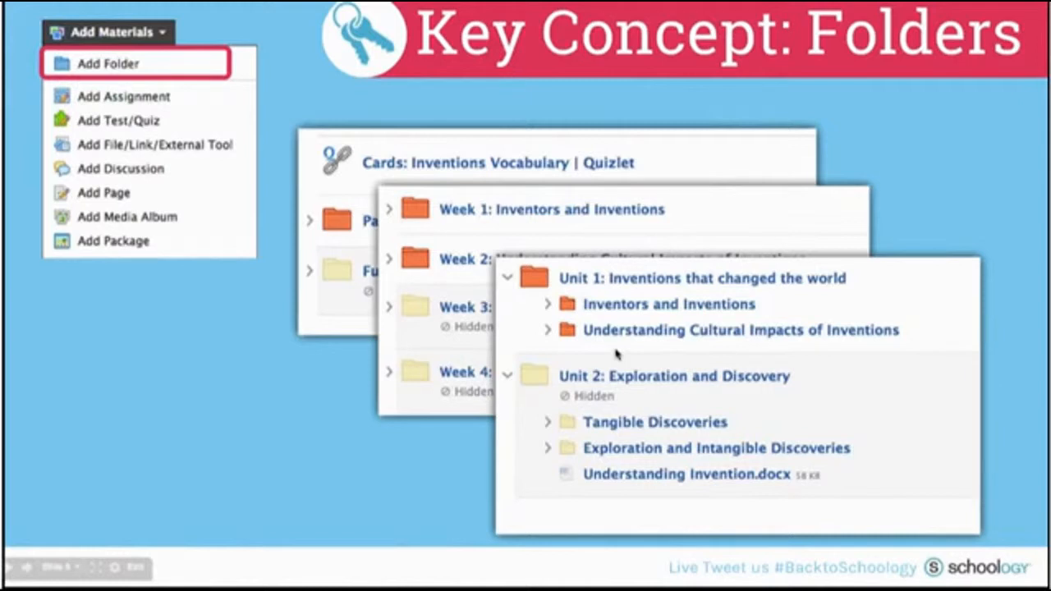
{"action": "left_click", "coordinate": [653, 283]}
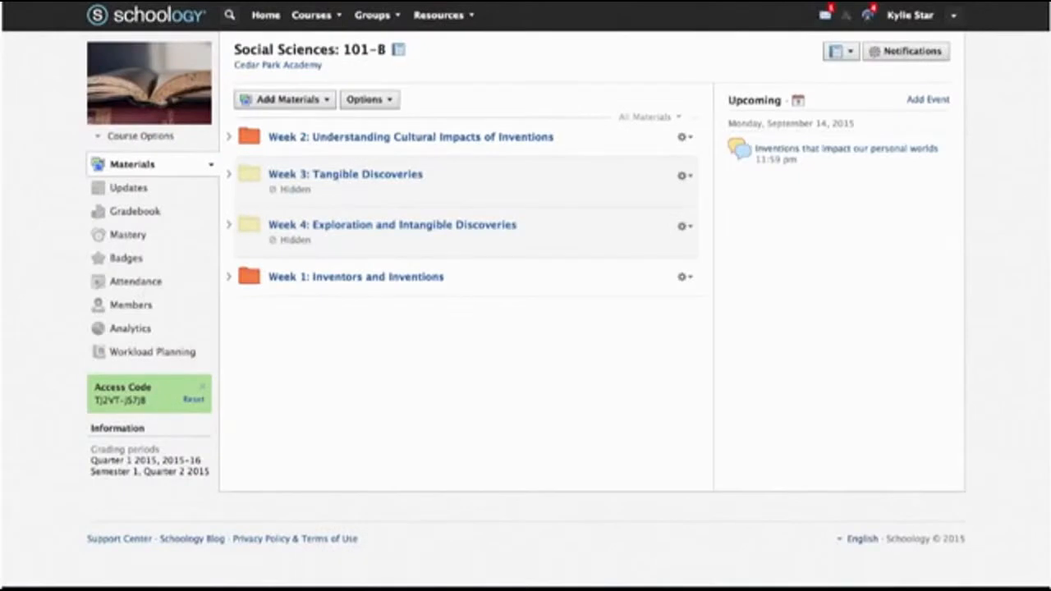
- Go to the Social Sciences: 101-A course and expand Unit 1 and its Inventors and Inventions subfolder in the materials list
{"action": "left_click", "coordinate": [335, 16]}
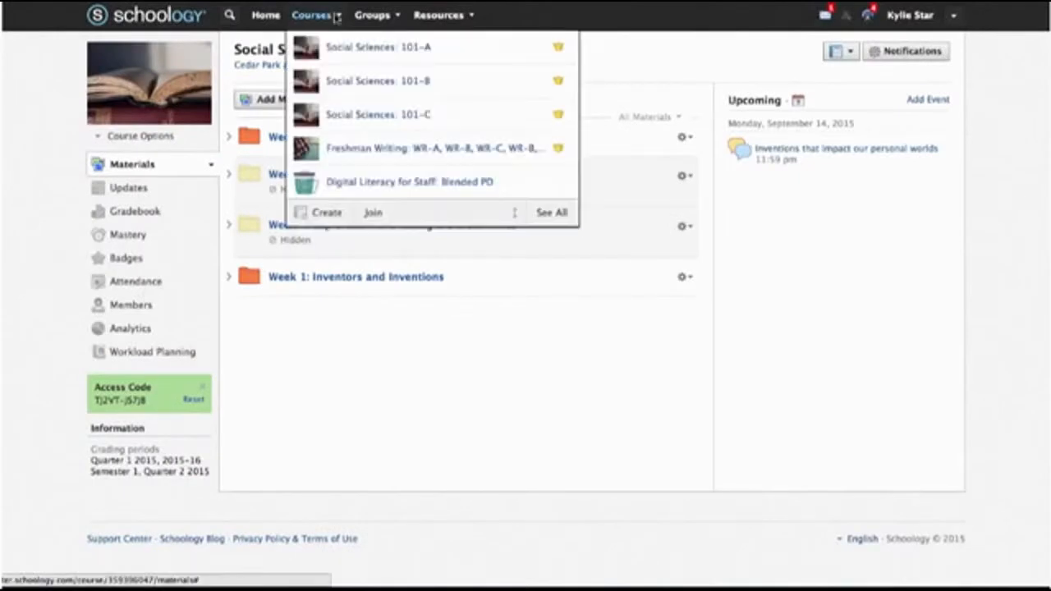
{"action": "left_click", "coordinate": [358, 56]}
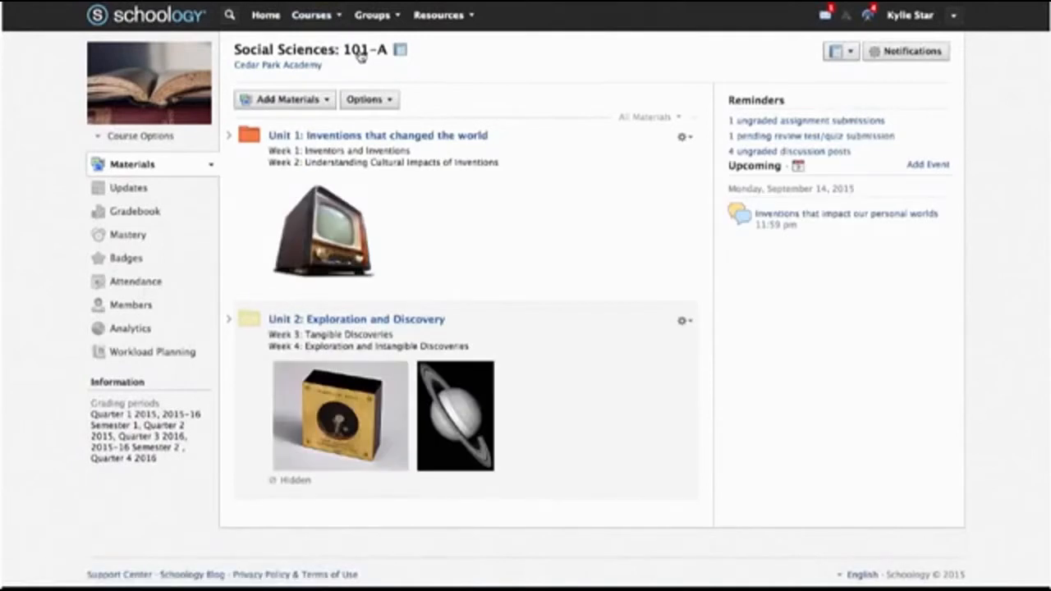
{"action": "left_click", "coordinate": [367, 136]}
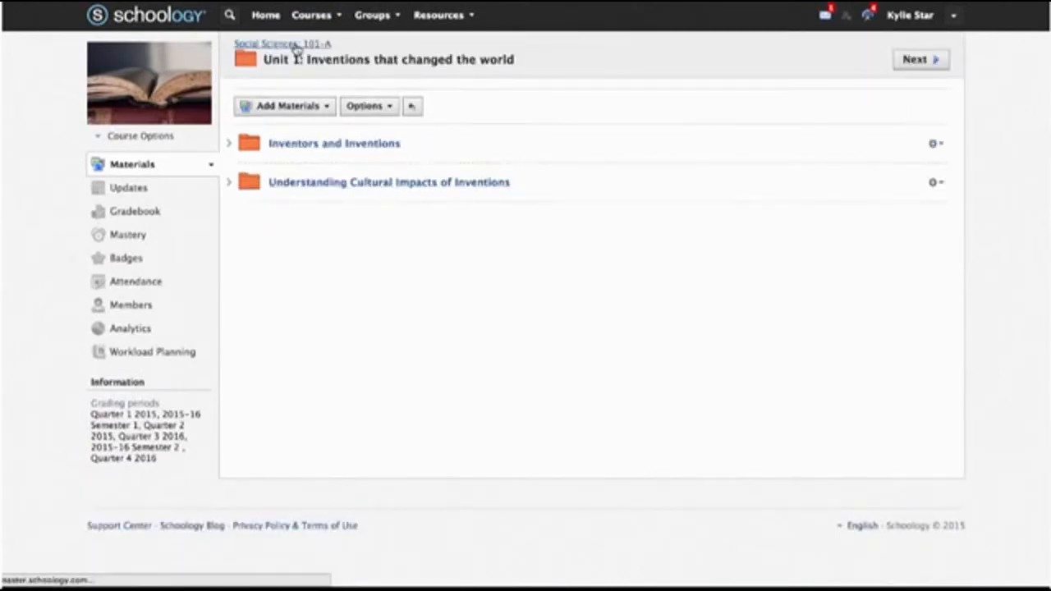
{"action": "left_click", "coordinate": [296, 49]}
{"action": "left_click", "coordinate": [227, 137]}
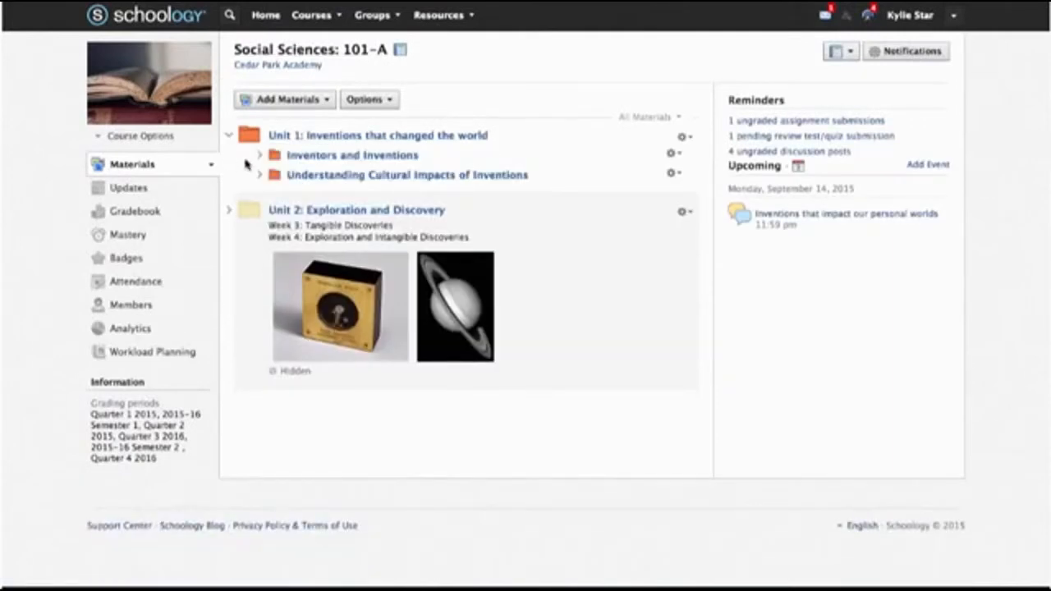
{"action": "left_click", "coordinate": [259, 155]}
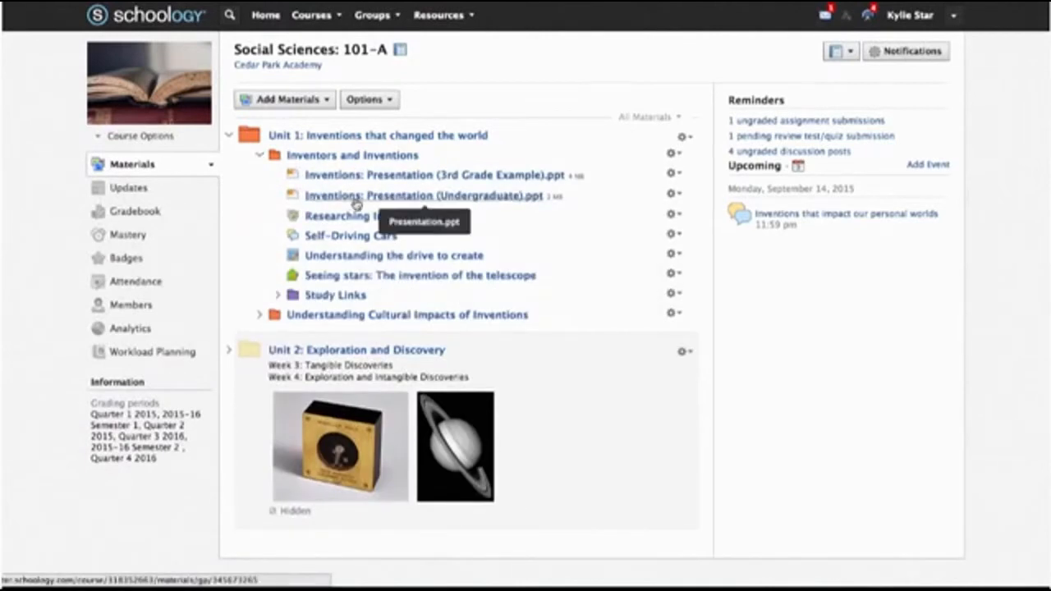
{"action": "mouse_move", "coordinate": [357, 203]}
{"action": "left_mouse_down"}
{"action": "mouse_move", "coordinate": [362, 136]}
{"action": "mouse_move", "coordinate": [363, 237]}
{"action": "mouse_move", "coordinate": [376, 188]}
{"action": "mouse_move", "coordinate": [369, 198]}
{"action": "left_mouse_up"}
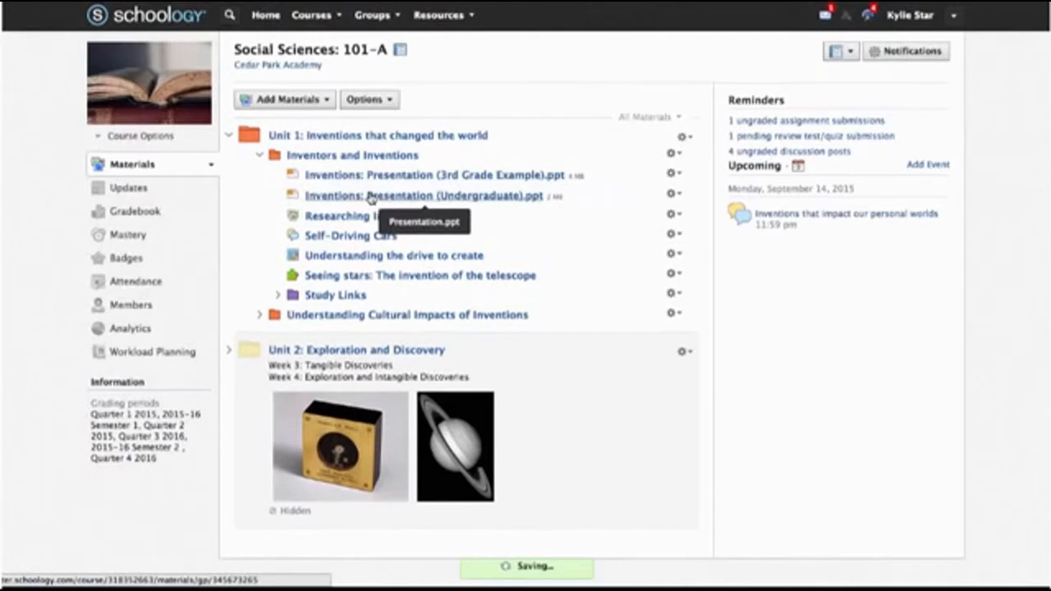
- Look over the kinds of materials that can be added to the course
{"action": "left_click", "coordinate": [321, 100]}
{"action": "left_click", "coordinate": [321, 100]}
{"action": "left_click", "coordinate": [321, 100]}
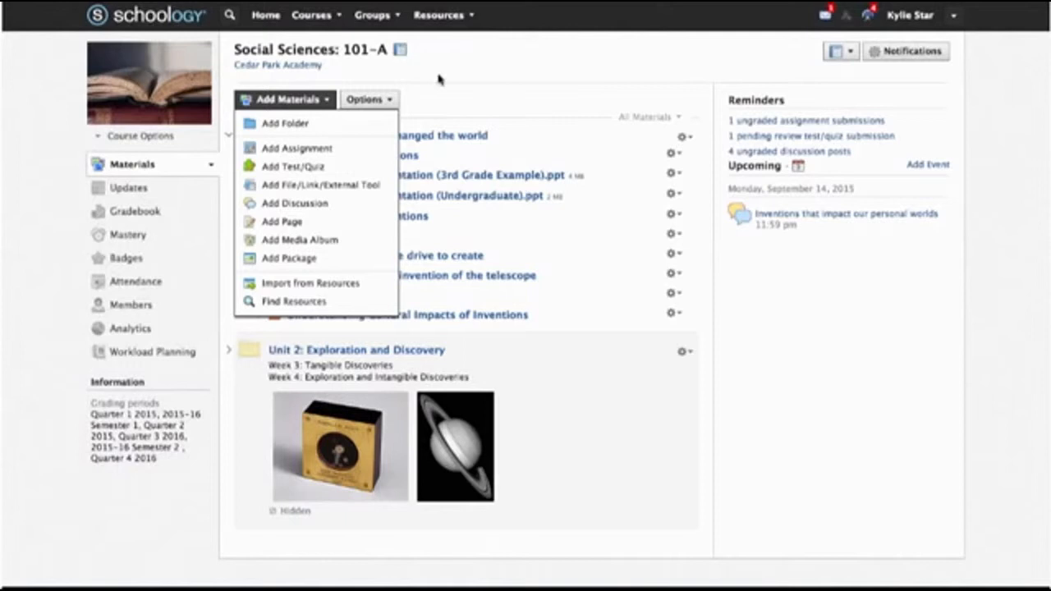
{"action": "left_click", "coordinate": [465, 65]}
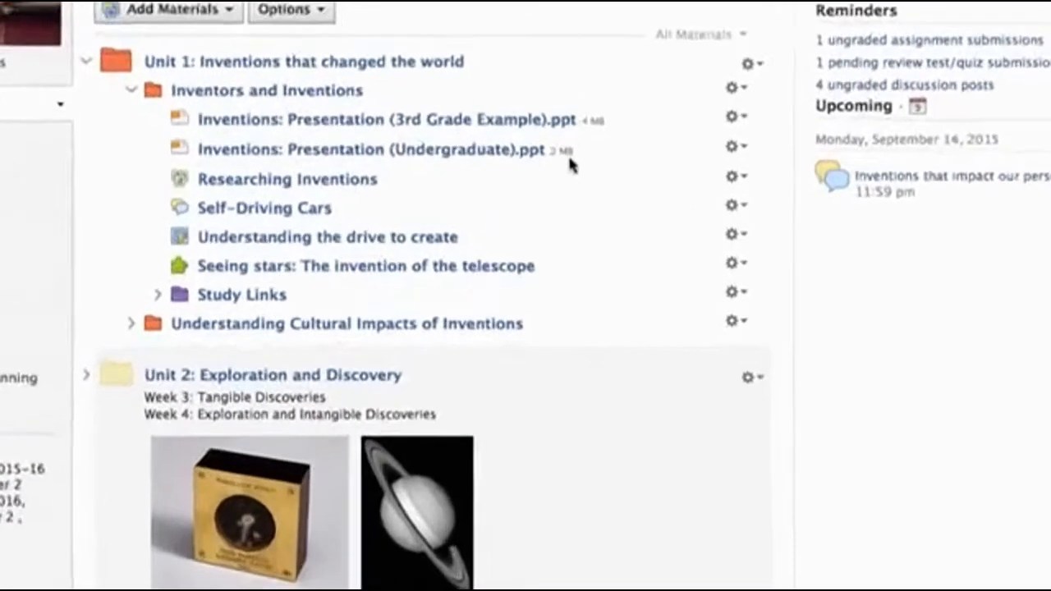
- Add the file Understanding_Invention.docx from Downloads directly below Inventions: Presentation (Undergraduate).ppt in the Inventors and Inventions folder
{"action": "mouse_move", "coordinate": [488, 164]}
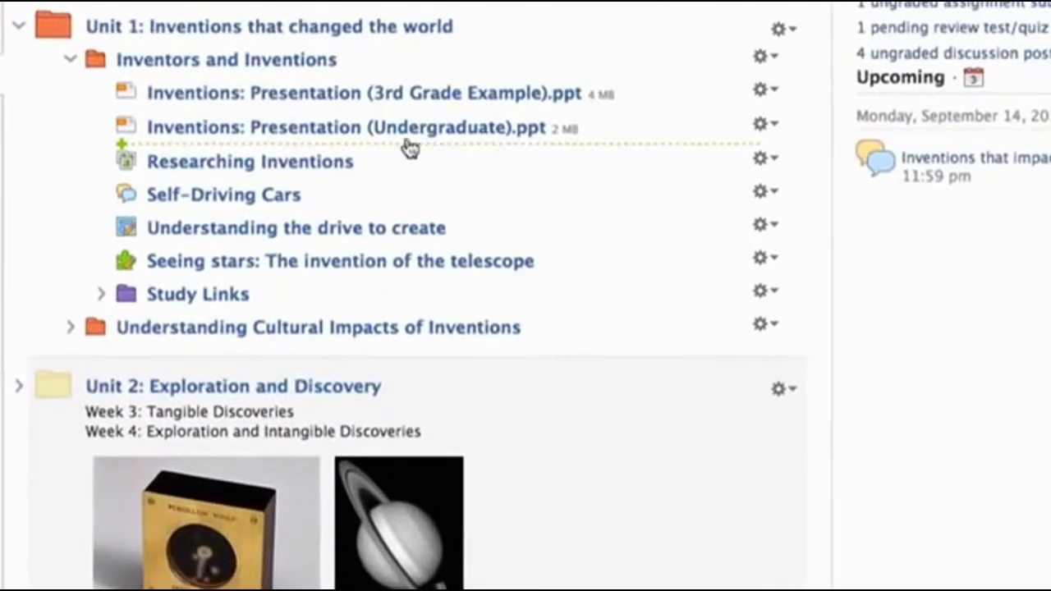
{"action": "left_click", "coordinate": [155, 149]}
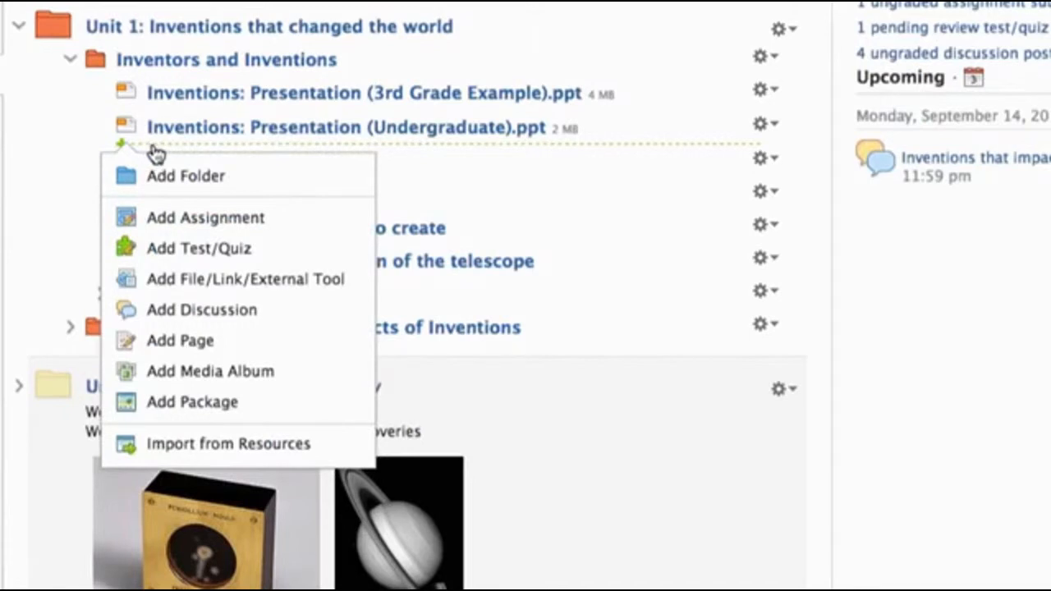
{"action": "left_click", "coordinate": [235, 284]}
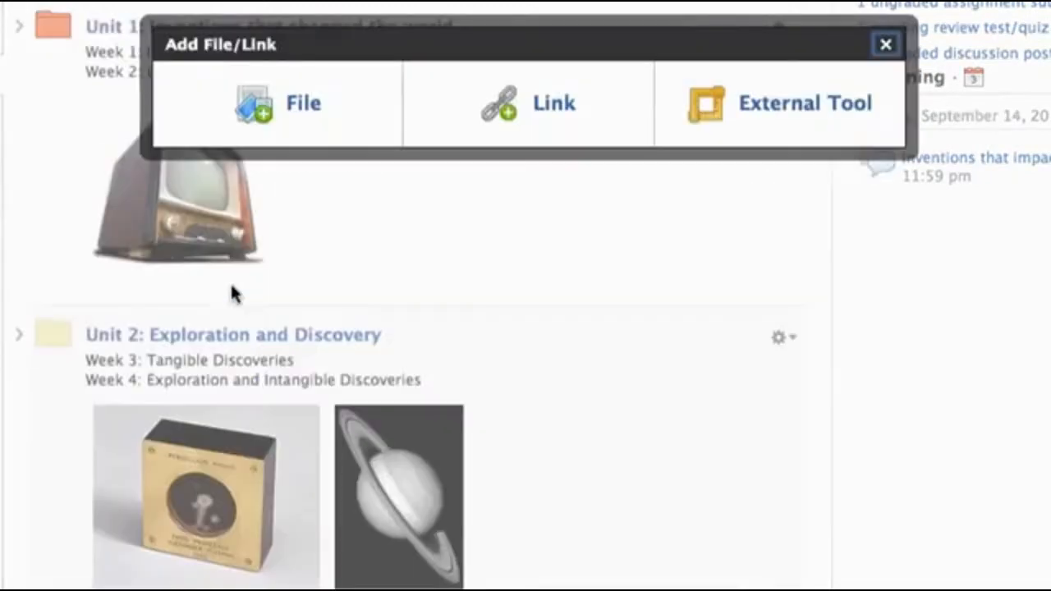
{"action": "left_click", "coordinate": [308, 119]}
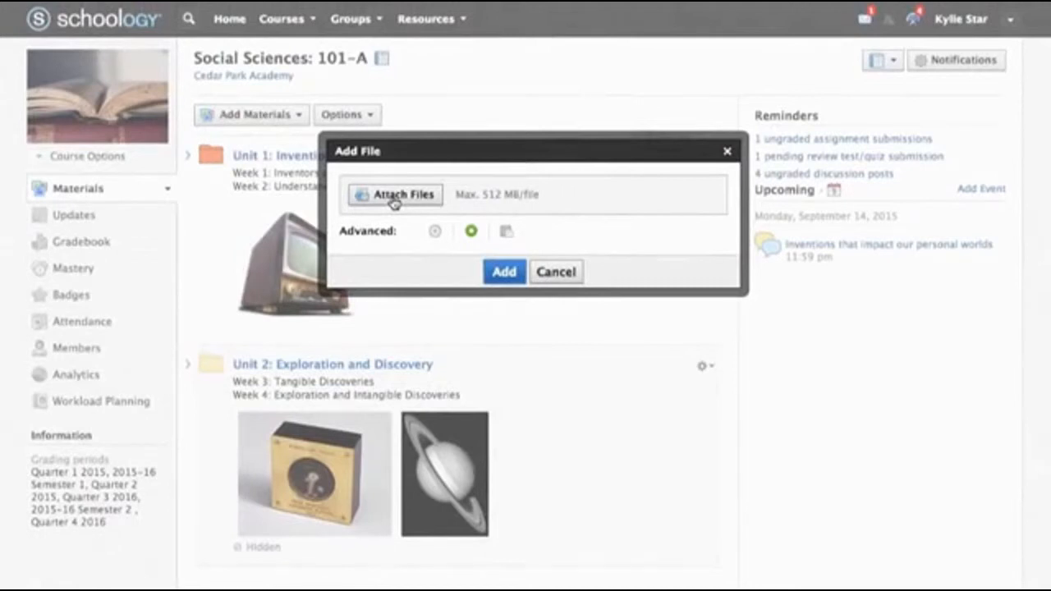
{"action": "left_click", "coordinate": [394, 203]}
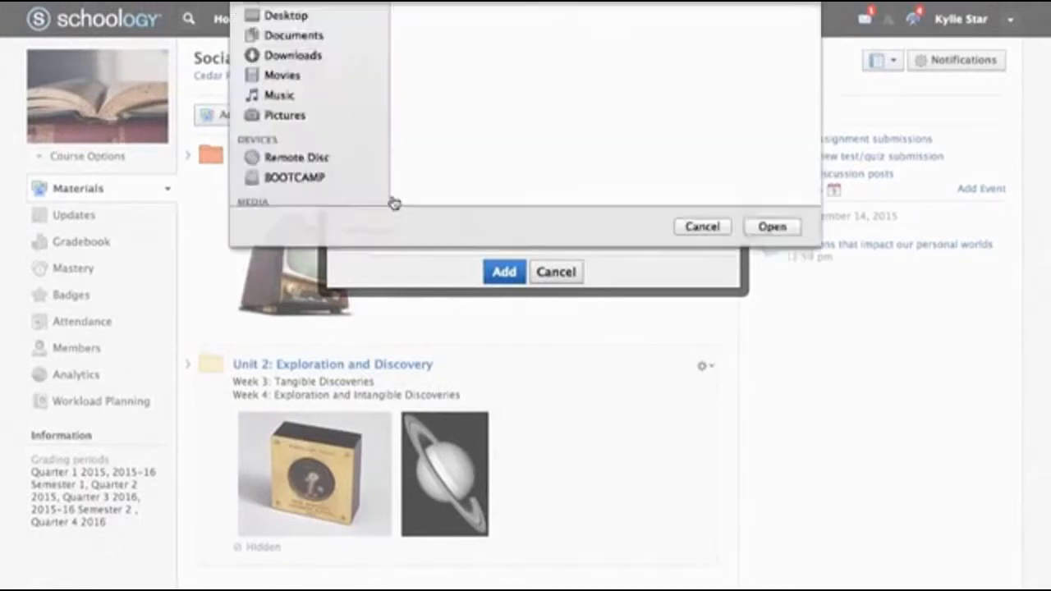
{"action": "left_click", "coordinate": [546, 57]}
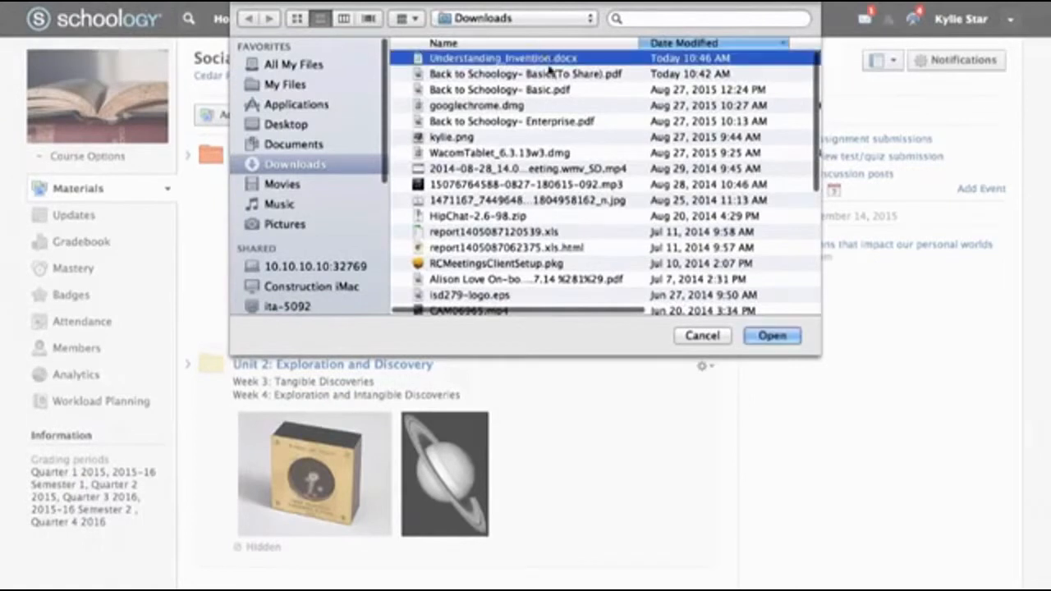
{"action": "left_click", "coordinate": [754, 336]}
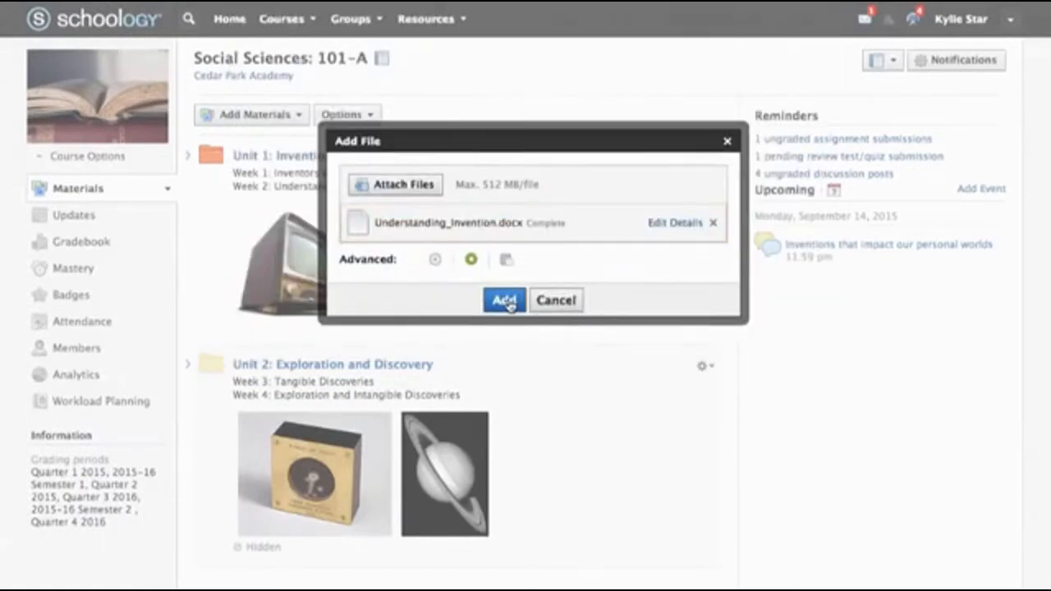
{"action": "left_click", "coordinate": [504, 301]}
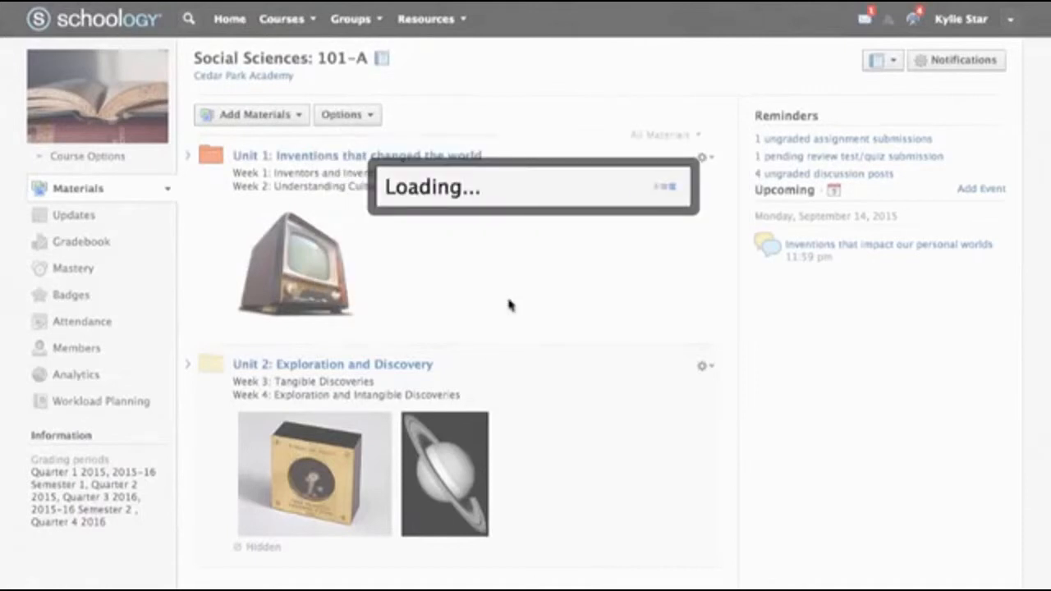
- Open Inventions: Presentation (Undergraduate).ppt from Unit 1's Inventors and Inventions folder and examine its first slides
{"action": "left_click", "coordinate": [188, 157]}
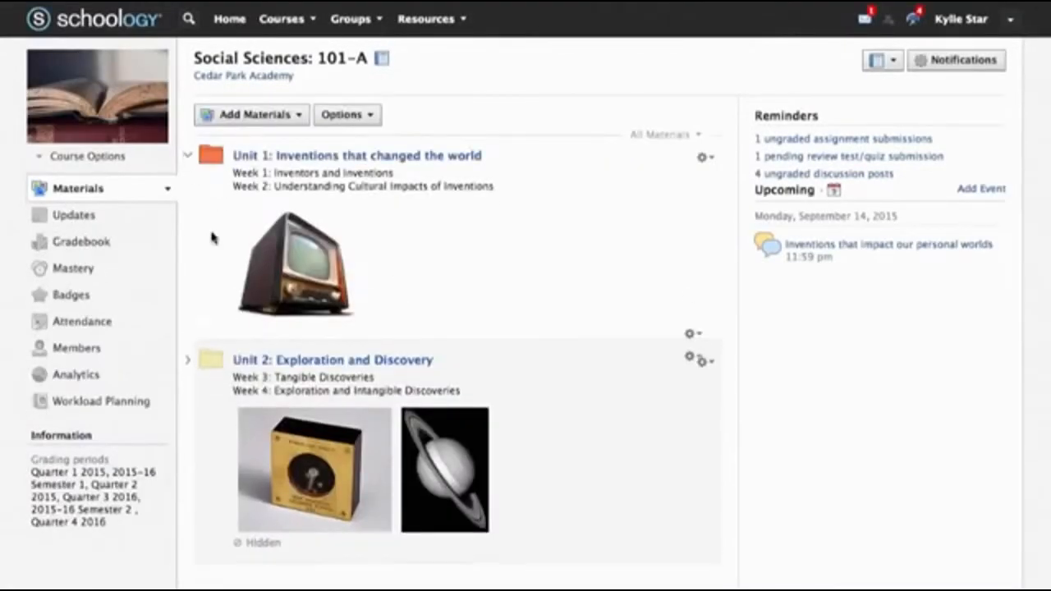
{"action": "left_click", "coordinate": [222, 177]}
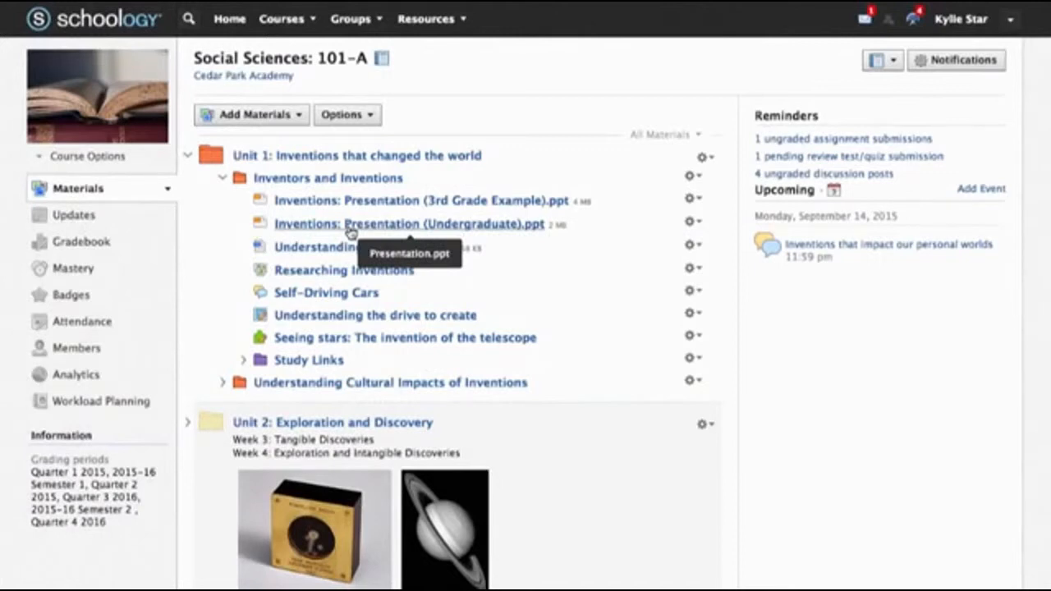
{"action": "left_click", "coordinate": [349, 228]}
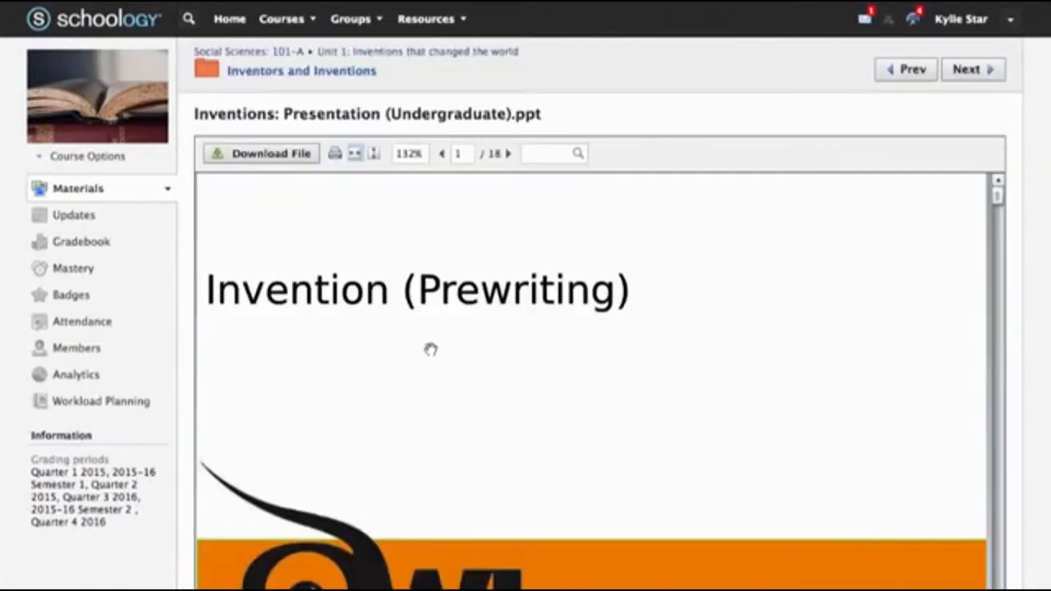
{"action": "left_click_drag", "start_coordinate": [528, 504], "coordinate": [529, 430]}
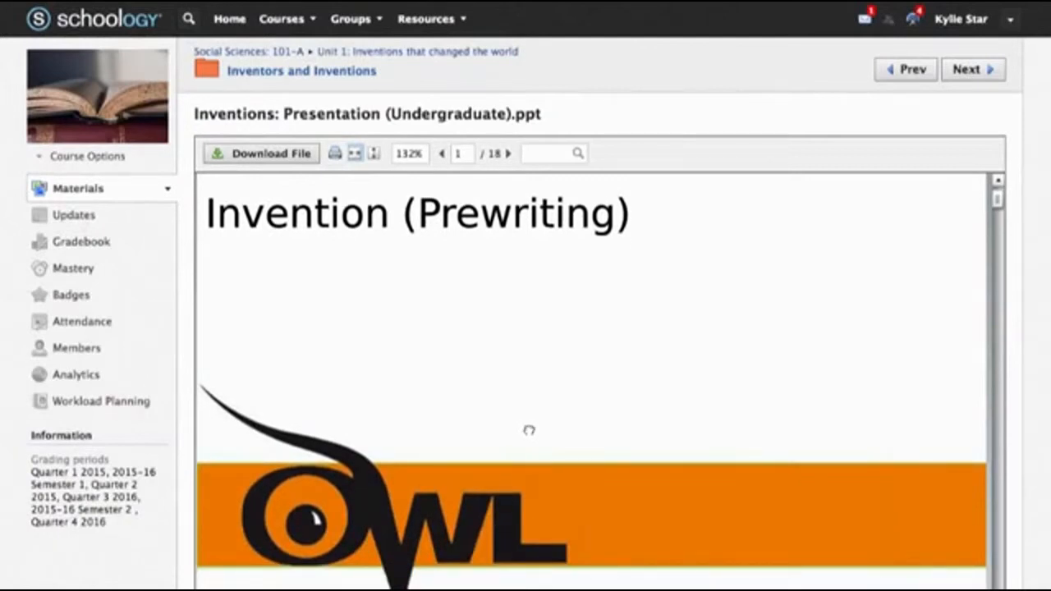
{"action": "left_click_drag", "start_coordinate": [648, 557], "coordinate": [651, 519]}
{"action": "scroll", "coordinate": [647, 468], "scroll_direction": "down", "scroll_amount": 1}
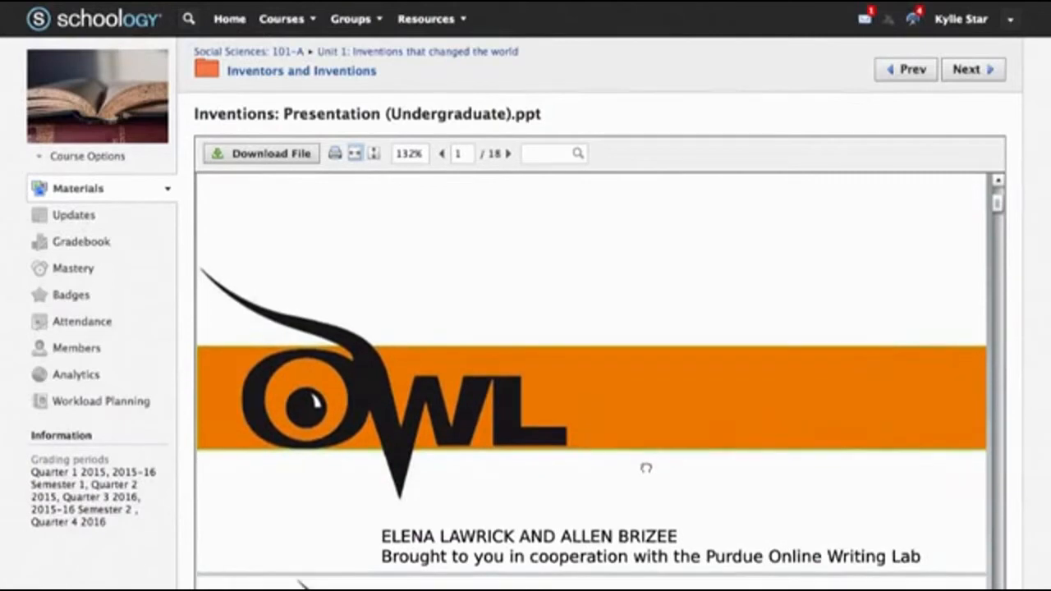
{"action": "scroll", "coordinate": [662, 509], "scroll_direction": "down", "scroll_amount": 2}
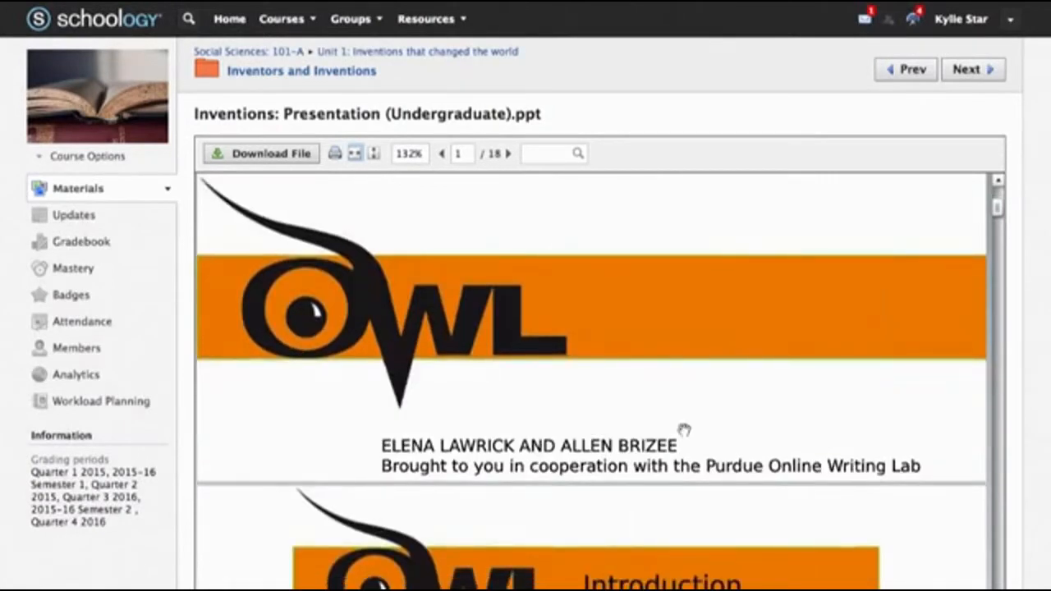
{"action": "scroll", "coordinate": [566, 575], "scroll_direction": "down", "scroll_amount": 4}
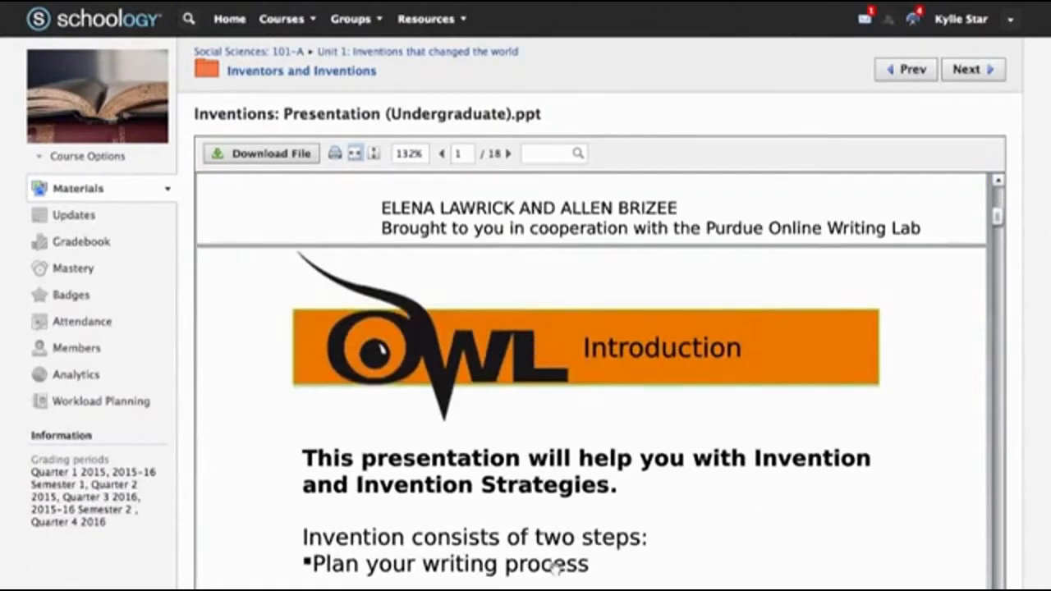
{"action": "scroll", "coordinate": [553, 492], "scroll_direction": "down", "scroll_amount": 2}
{"action": "scroll", "coordinate": [555, 413], "scroll_direction": "up", "scroll_amount": 5}
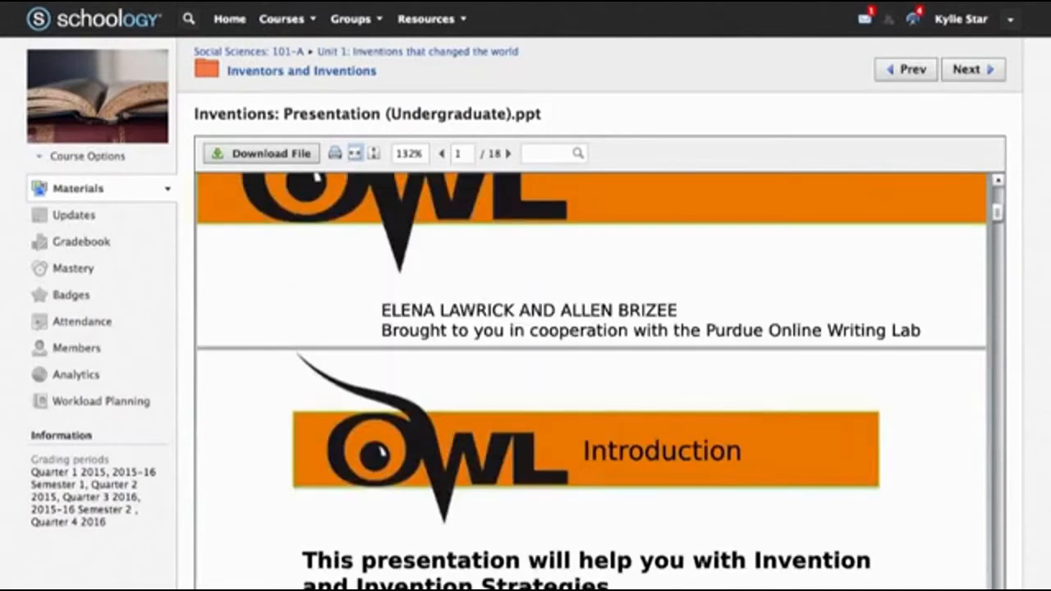
{"action": "left_click", "coordinate": [273, 70]}
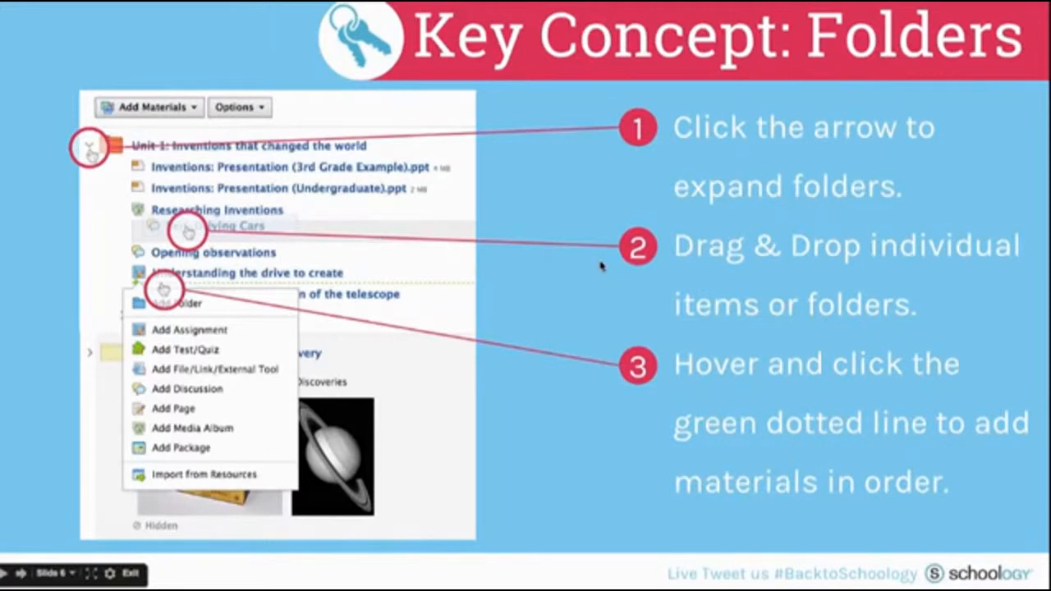
{"action": "left_click", "coordinate": [602, 266]}
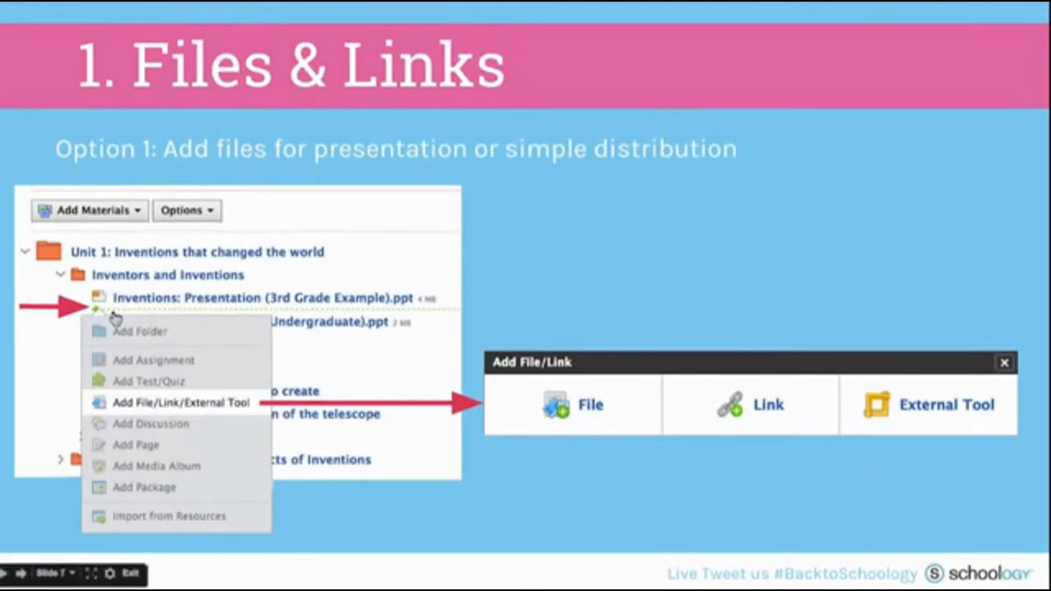
{"action": "key", "text": "ctrl+Tab"}
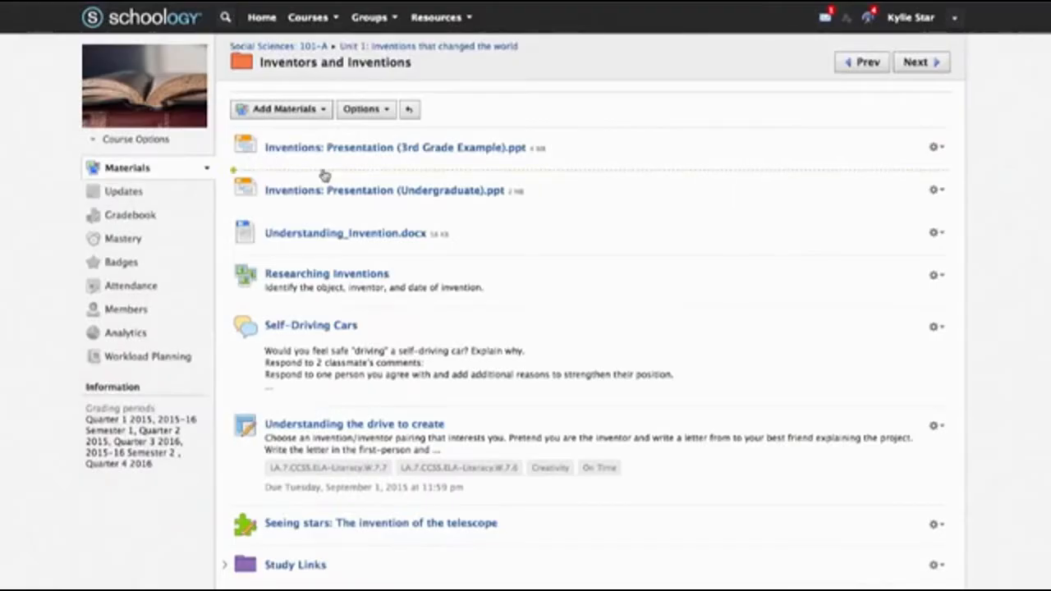
{"action": "left_click", "coordinate": [324, 173]}
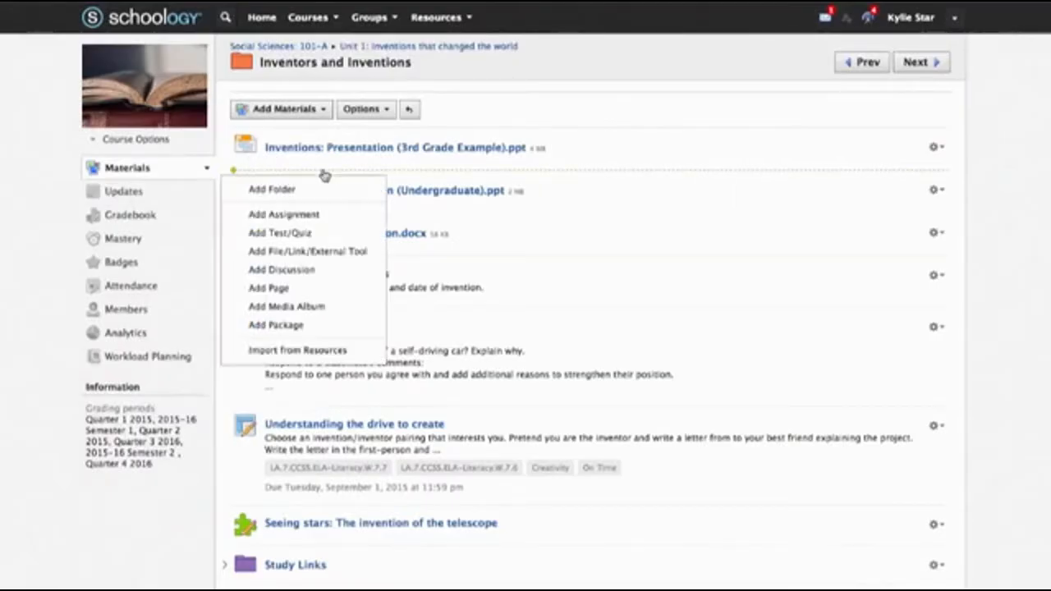
{"action": "left_click", "coordinate": [312, 251]}
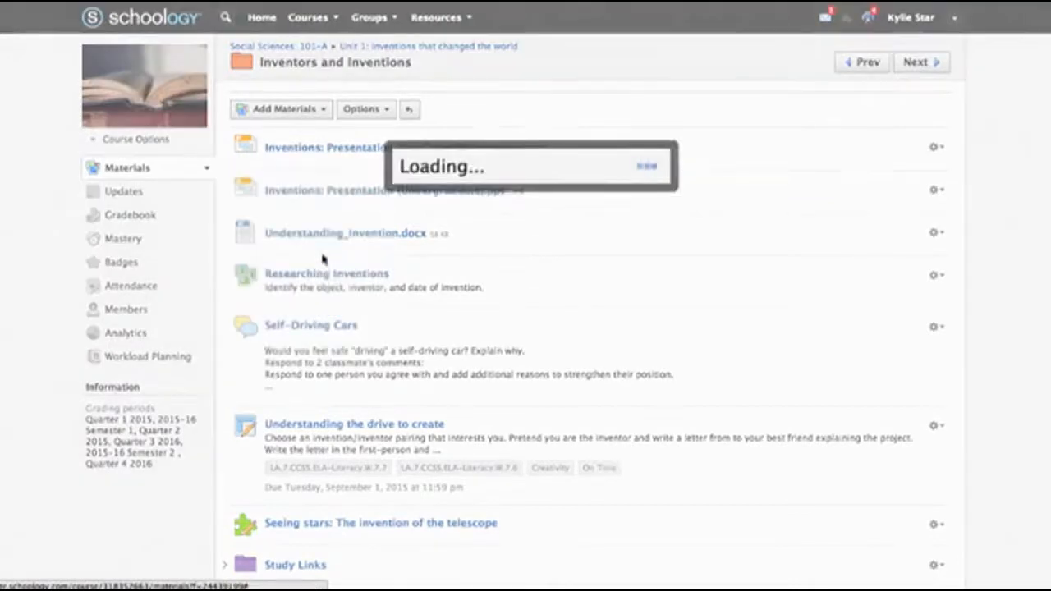
{"action": "left_click", "coordinate": [550, 204]}
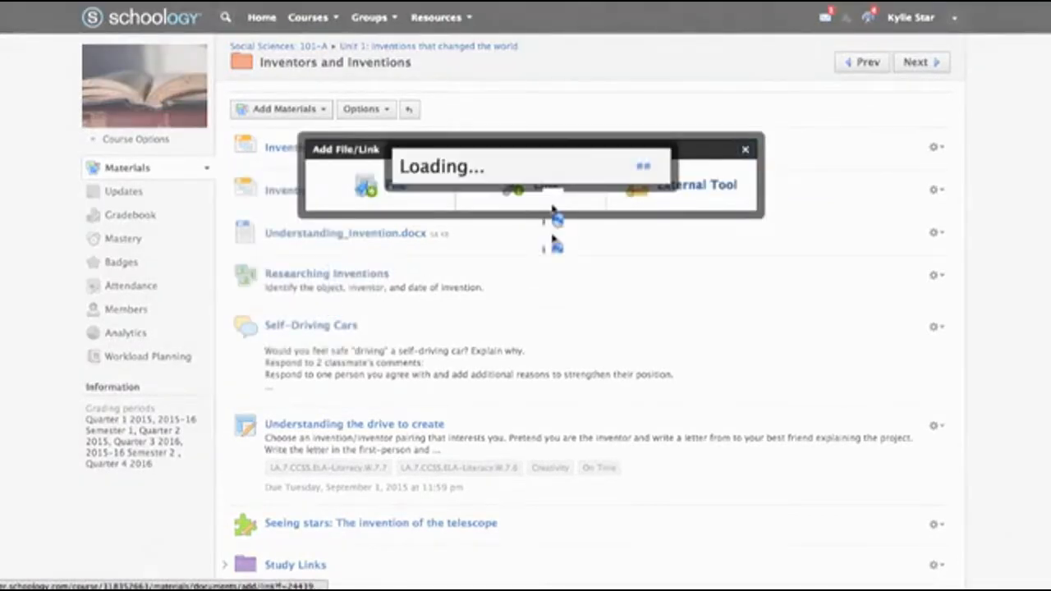
{"action": "type", "text": "https://quizlet.com/288000/flashcards"}
{"action": "left_click", "coordinate": [481, 192]}
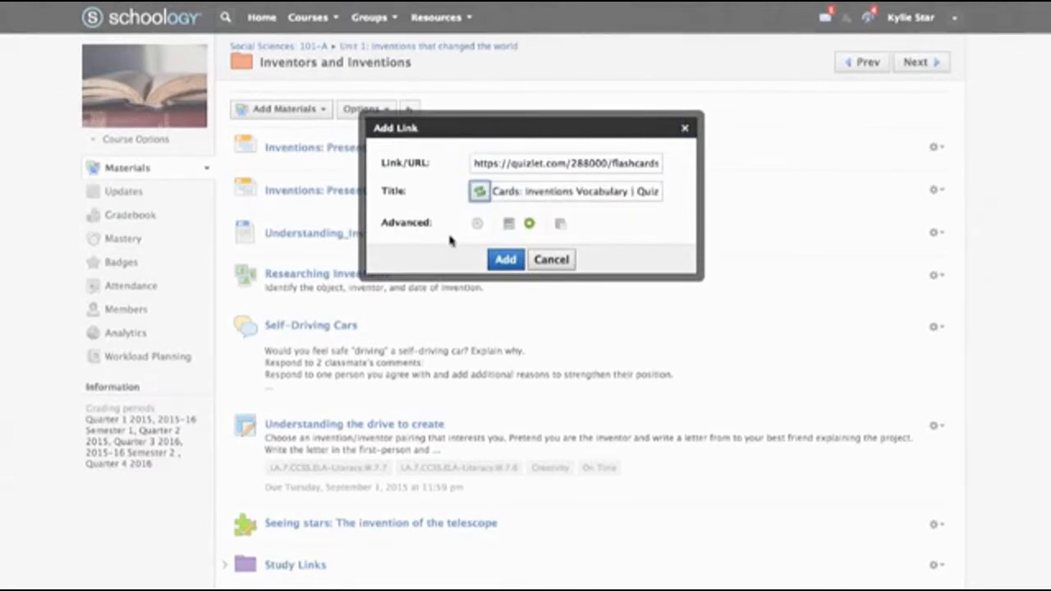
{"action": "left_click", "coordinate": [503, 261]}
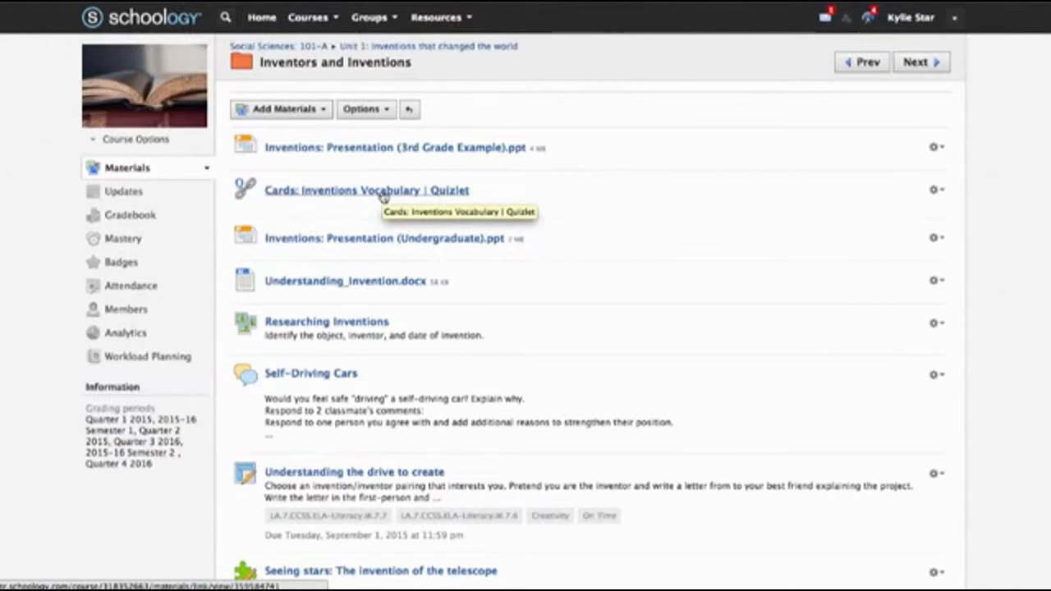
- Move the link Cards: Inventions Vocabulary | Quizlet into the Study Links folder and expand that folder
{"action": "left_click_drag", "start_coordinate": [342, 192], "coordinate": [414, 466]}
{"action": "left_click", "coordinate": [224, 448]}
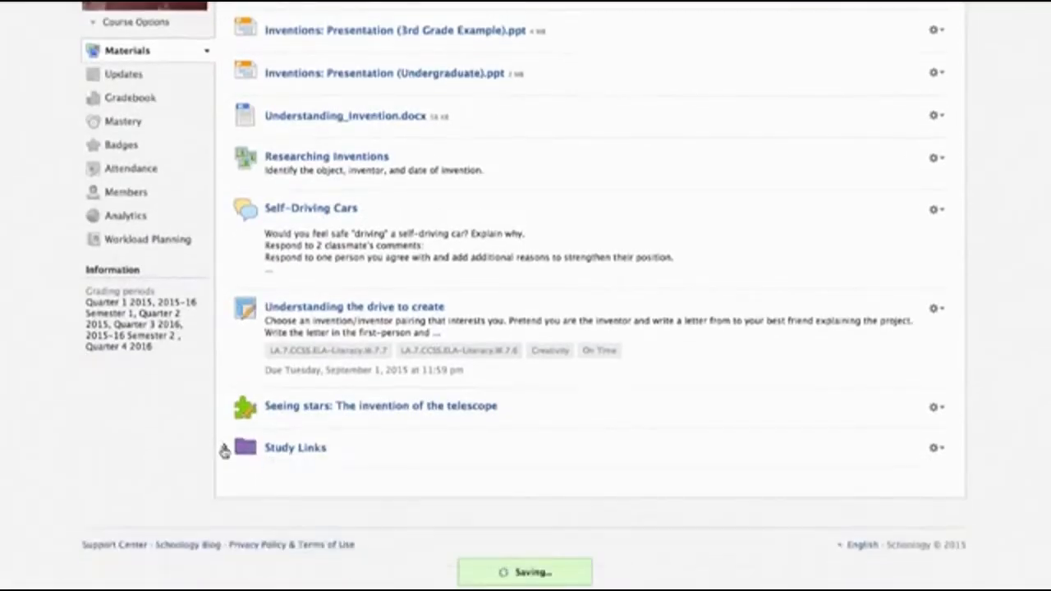
- Return to Social Sciences: 101-A and open Inventions: Presentation (Undergraduate).ppt from Unit 1's Inventors and Inventions folder
{"action": "scroll", "coordinate": [224, 449], "scroll_direction": "up", "scroll_amount": 3}
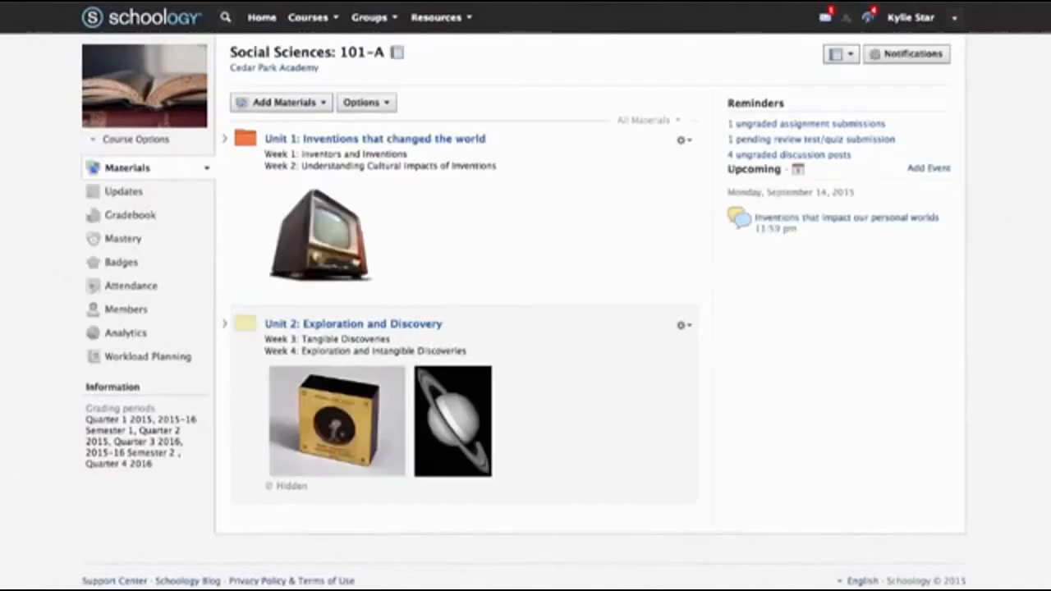
{"action": "left_click", "coordinate": [225, 139]}
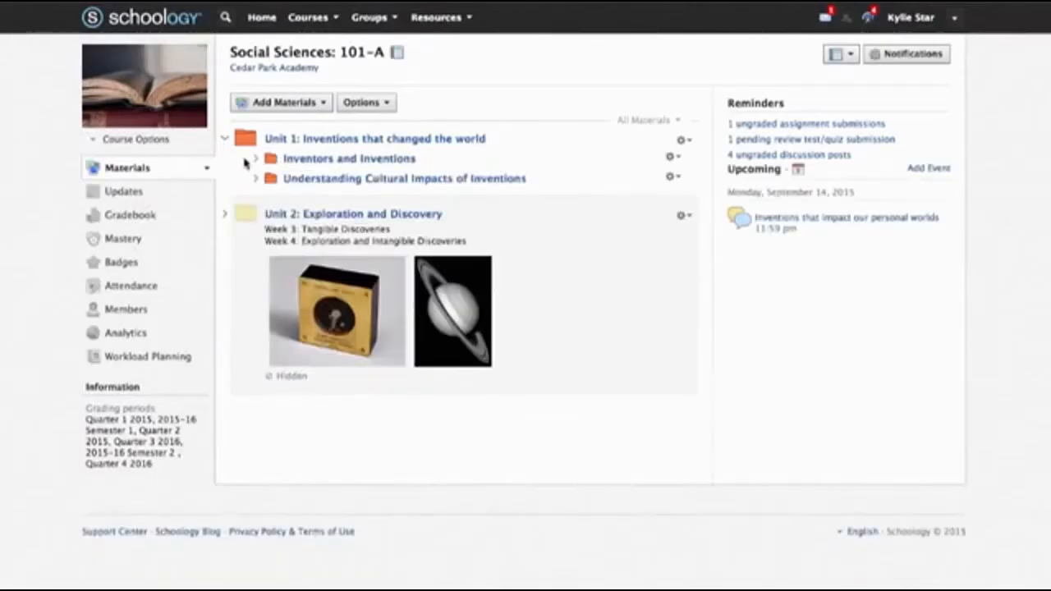
{"action": "left_click", "coordinate": [254, 161]}
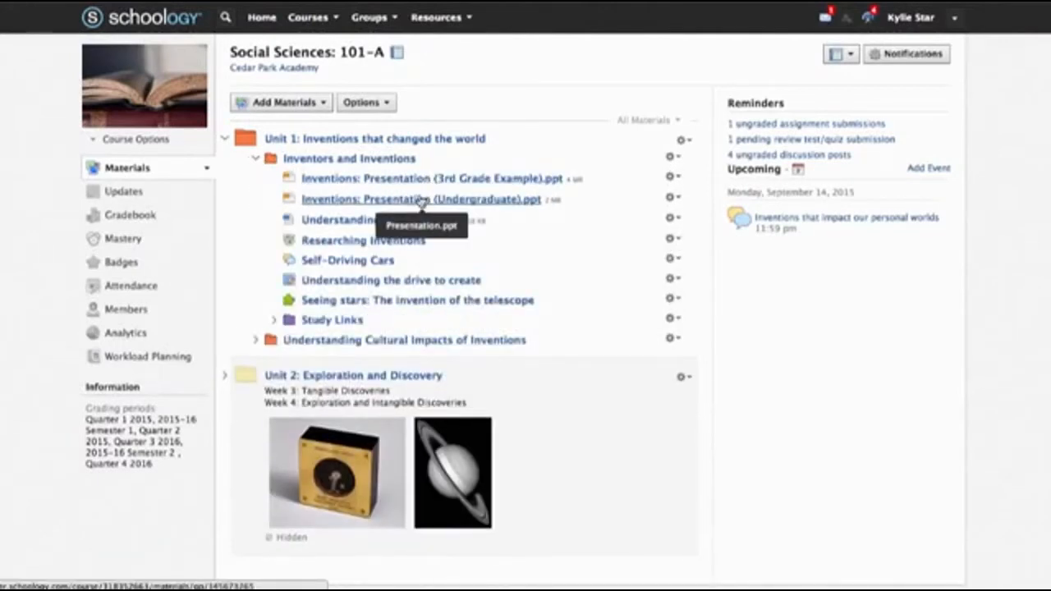
{"action": "left_click", "coordinate": [422, 200]}
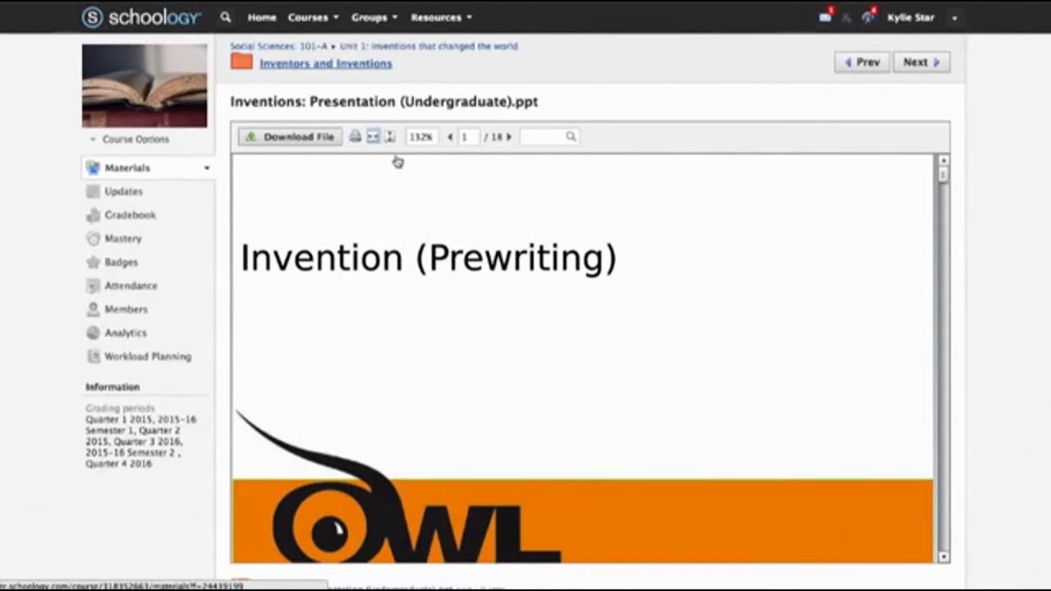
- Go on to the following material, Understanding_Invention.docx, and examine the worksheet in its preview
{"action": "left_click", "coordinate": [924, 68]}
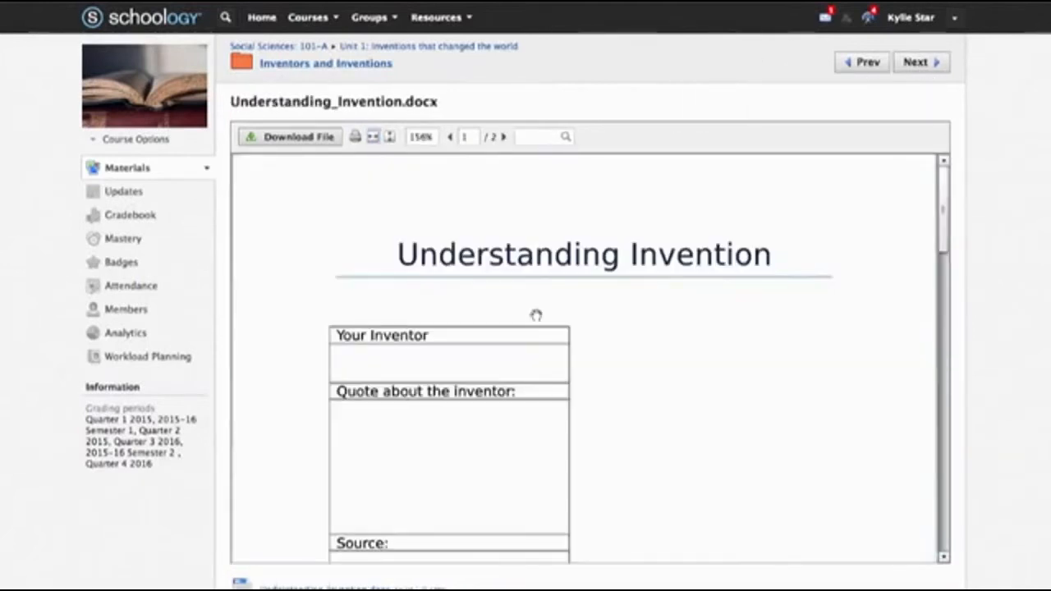
{"action": "left_click_drag", "start_coordinate": [684, 438], "coordinate": [686, 246]}
{"action": "left_click_drag", "start_coordinate": [699, 485], "coordinate": [666, 567]}
{"action": "left_click_drag", "start_coordinate": [644, 225], "coordinate": [637, 361]}
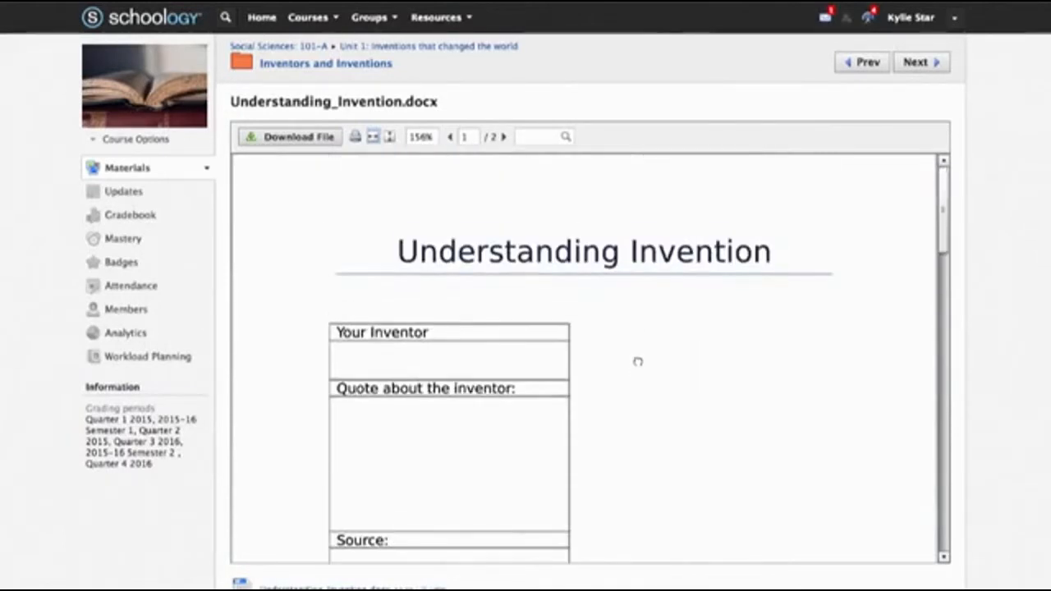
- Return to Social Sciences: 101-A and delete Understanding_Invention.docx from Unit 1's Inventors and Inventions folder
{"action": "left_click", "coordinate": [274, 49]}
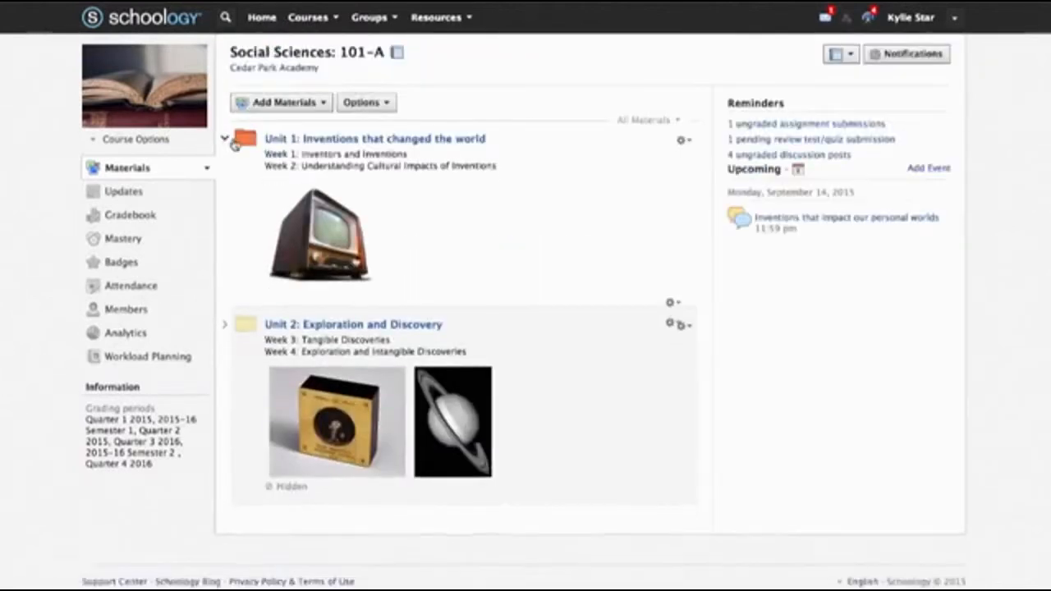
{"action": "left_click", "coordinate": [233, 144]}
{"action": "left_click", "coordinate": [256, 160]}
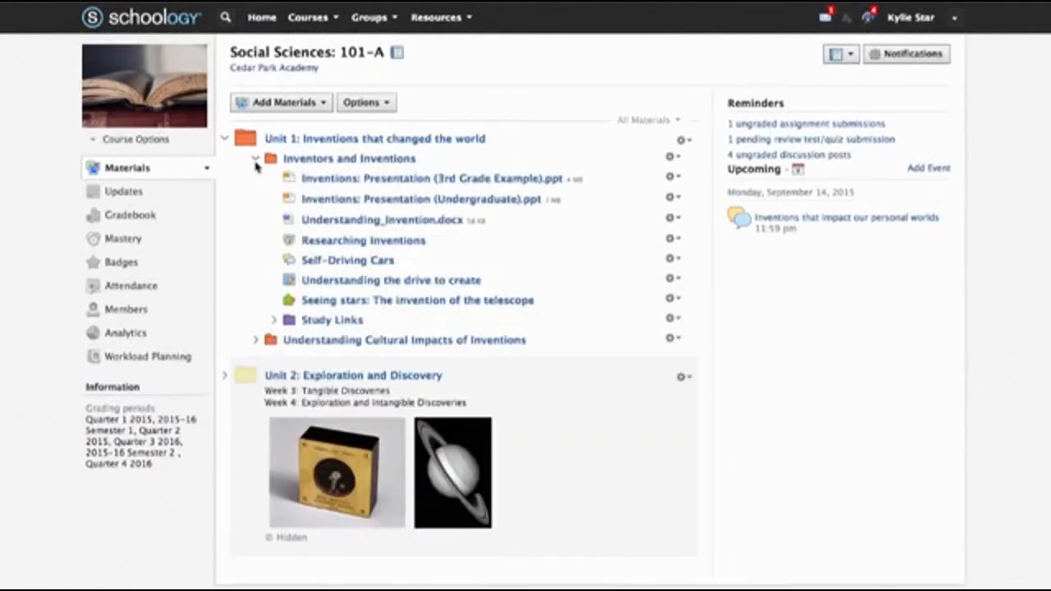
{"action": "left_click", "coordinate": [677, 219]}
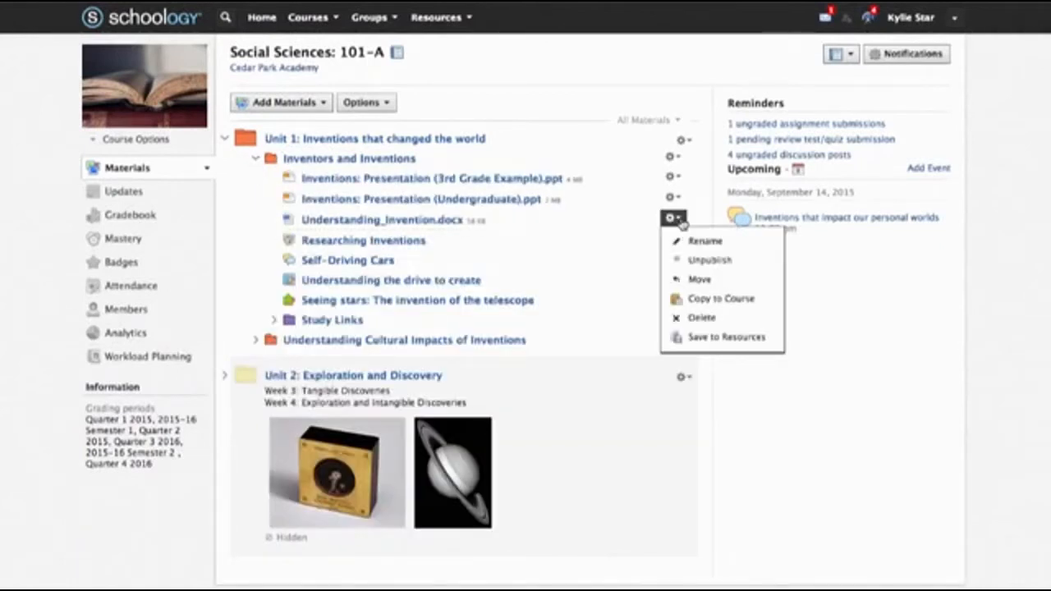
{"action": "left_click", "coordinate": [692, 319]}
{"action": "left_click", "coordinate": [503, 206]}
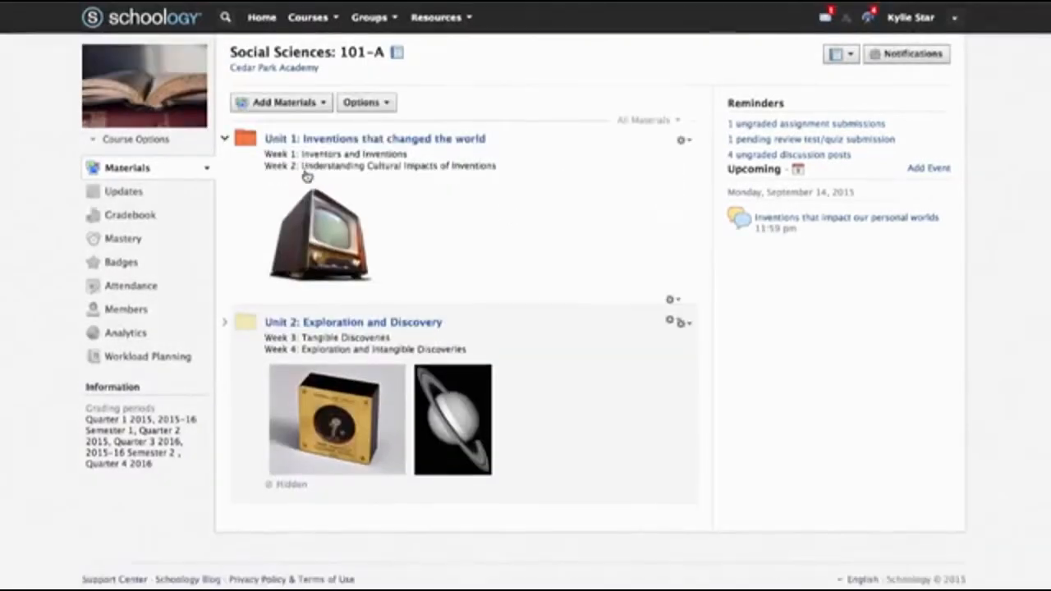
- Look over the description and file attachment options of a new assignment below Inventions: Presentation (Undergraduate).ppt, without creating the assignment
{"action": "left_click", "coordinate": [256, 160]}
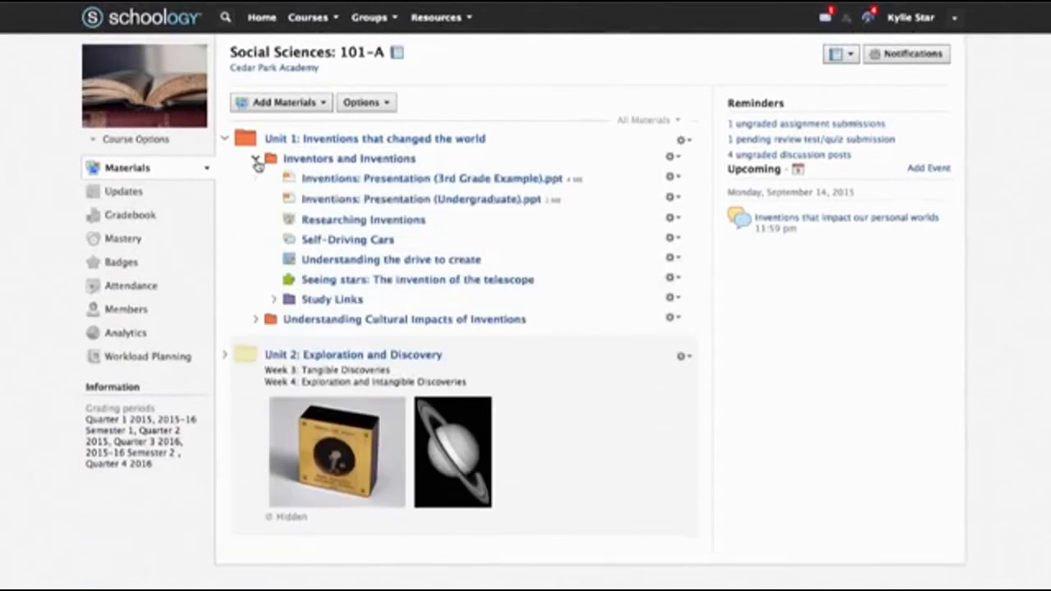
{"action": "left_click", "coordinate": [327, 216]}
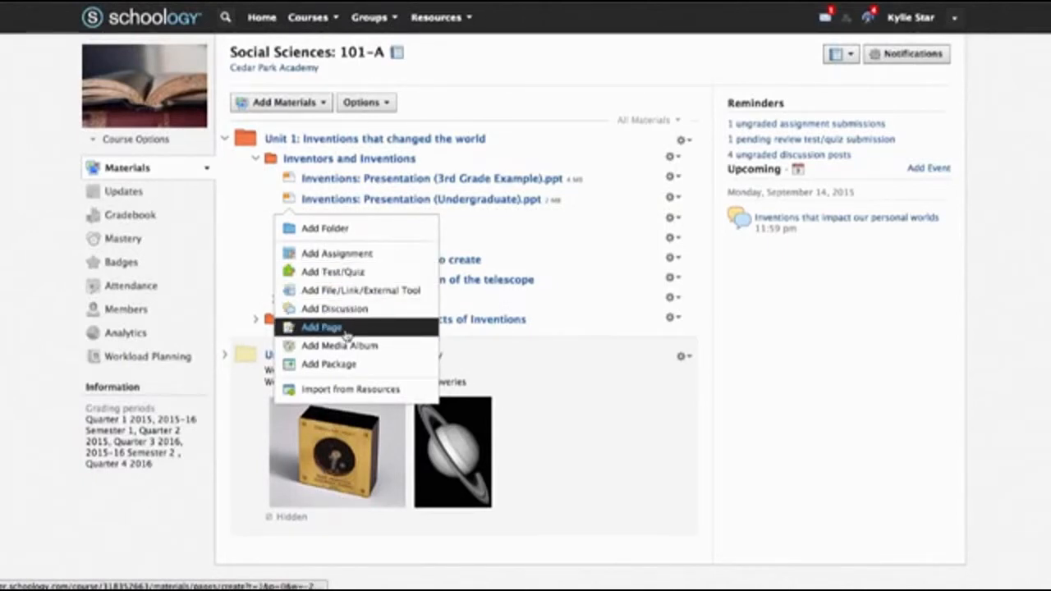
{"action": "left_click", "coordinate": [369, 254]}
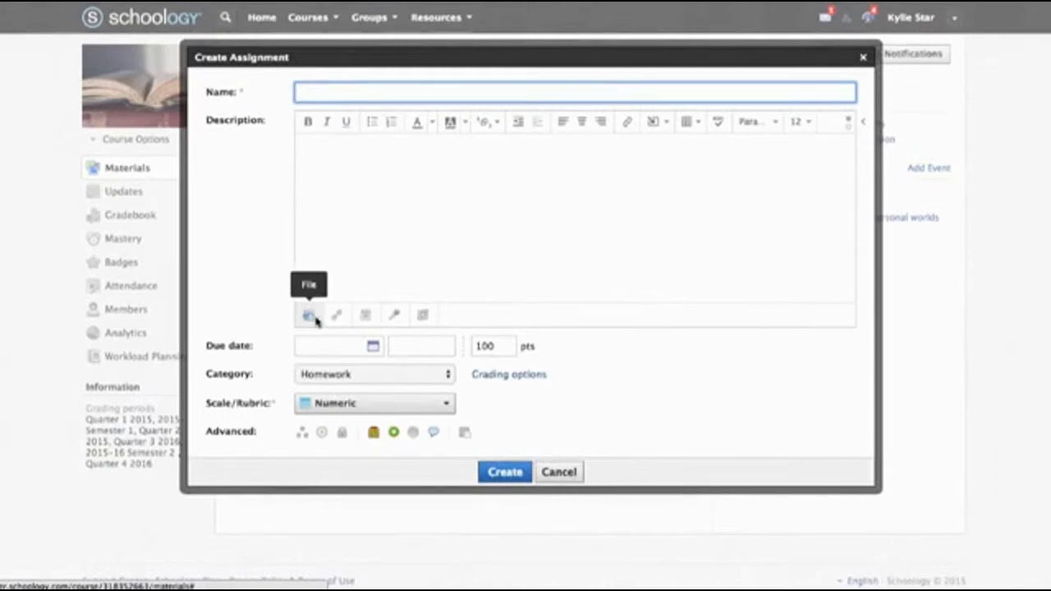
{"action": "left_click", "coordinate": [361, 172]}
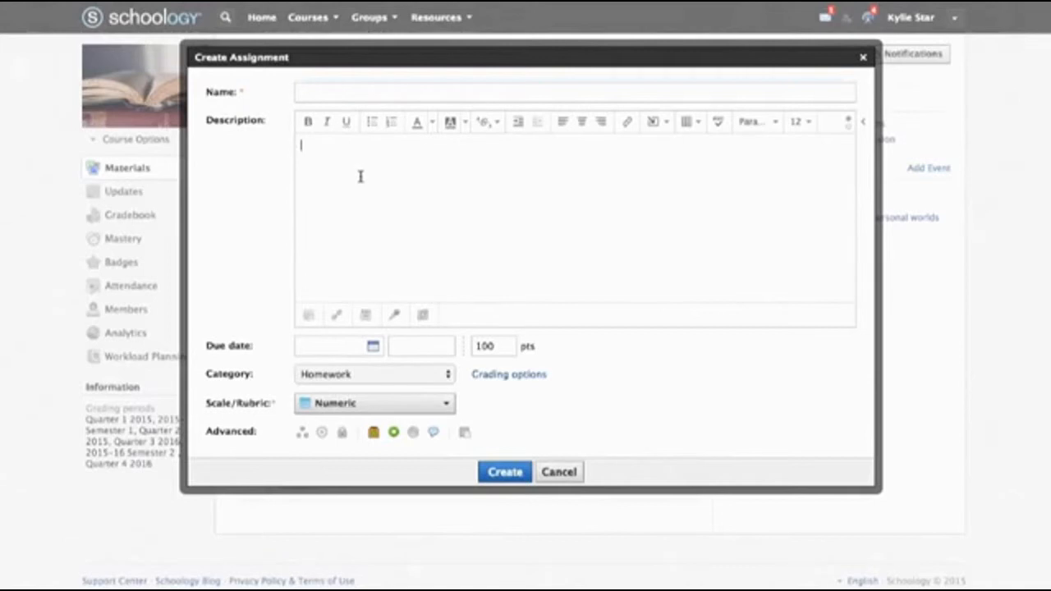
{"action": "left_click", "coordinate": [569, 472]}
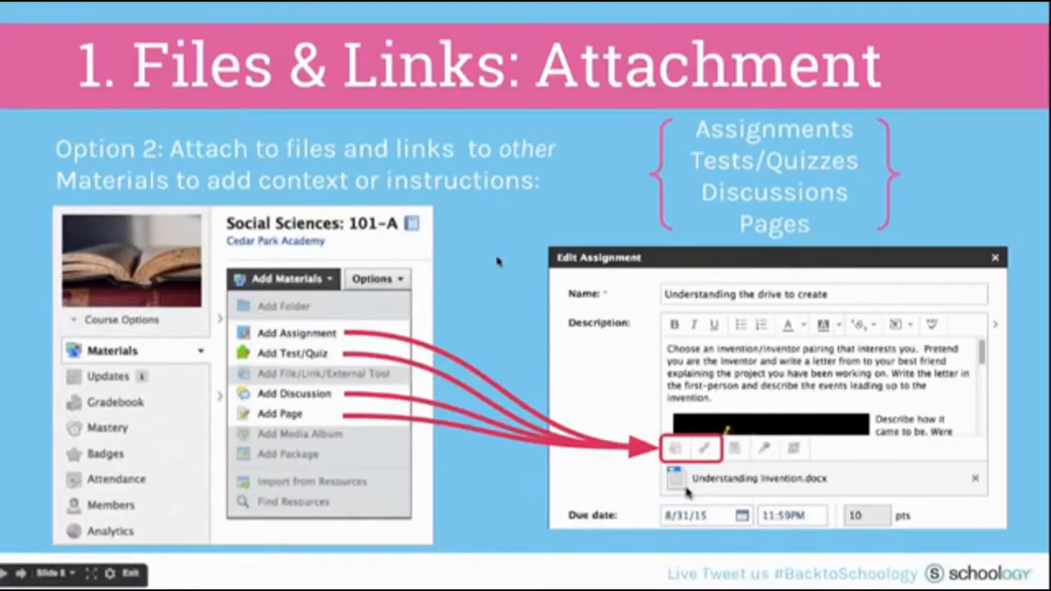
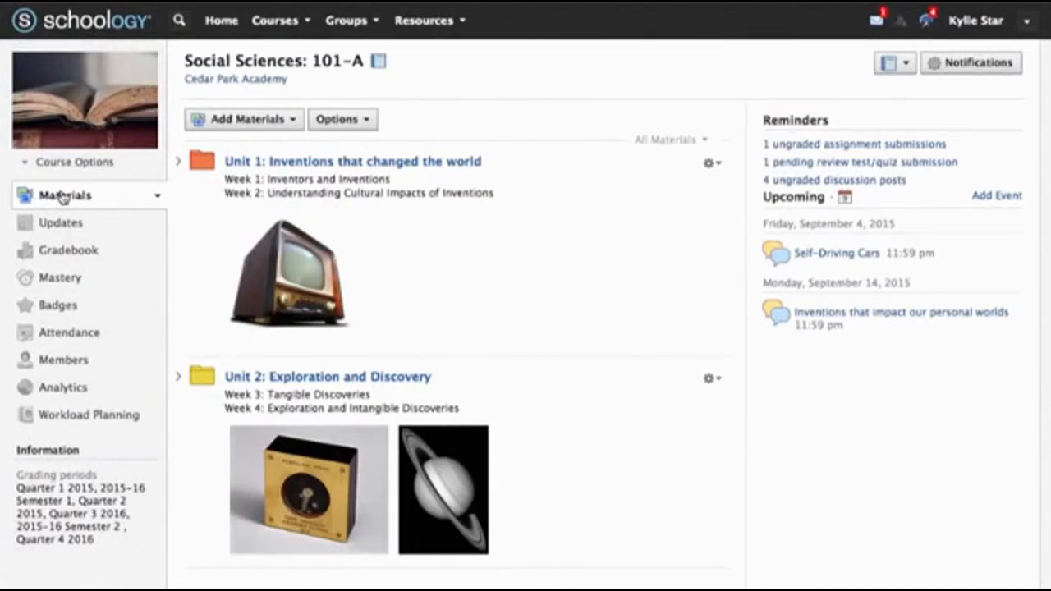
- Look over the courses that the Unit 1: Inventions that changed the world folder can be copied to, without copying it
{"action": "left_click", "coordinate": [711, 163]}
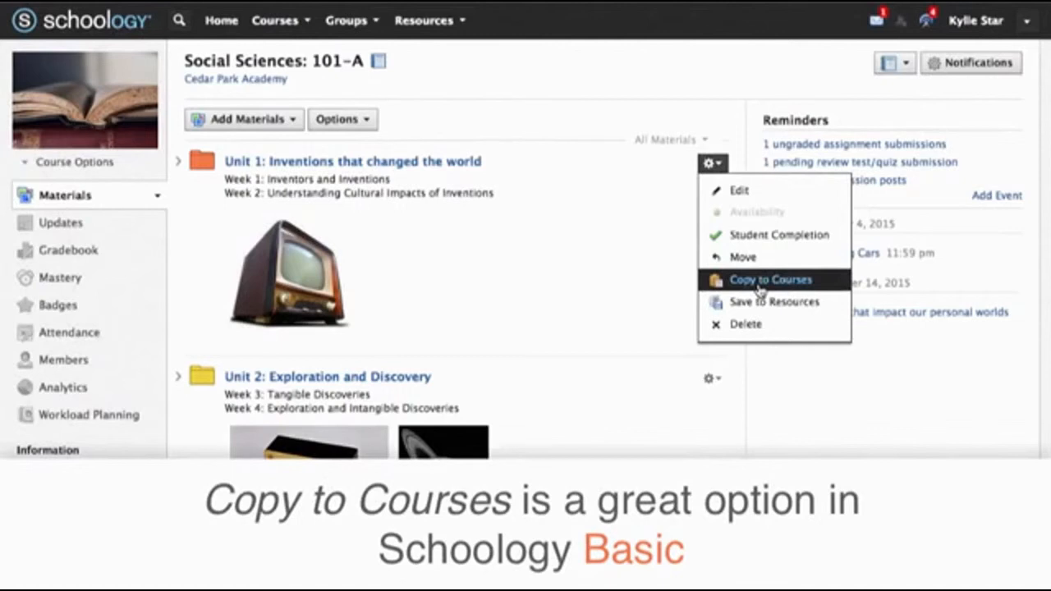
{"action": "left_click", "coordinate": [759, 283]}
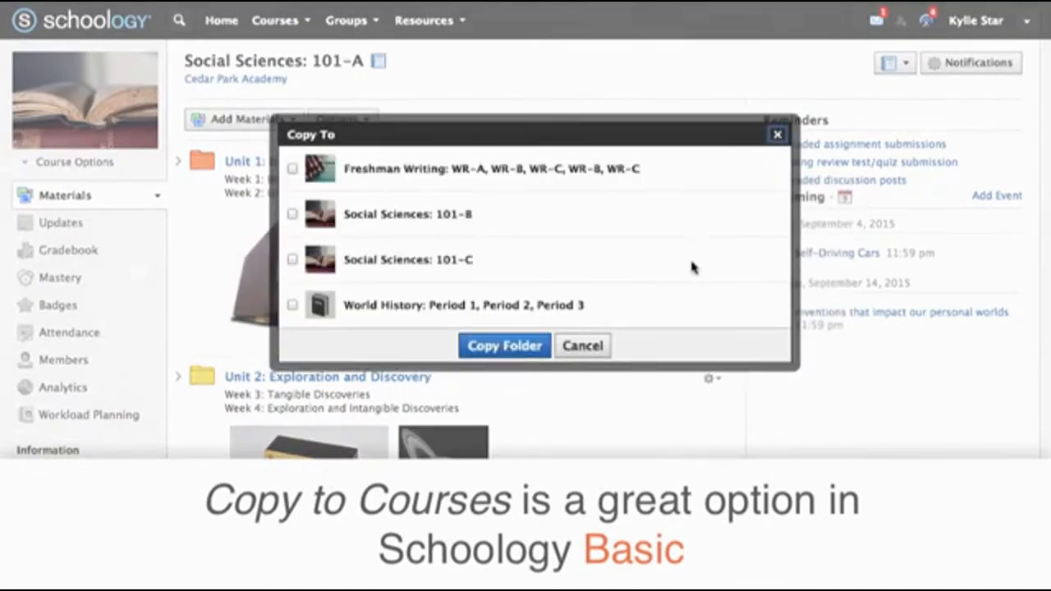
{"action": "left_click", "coordinate": [599, 345]}
{"action": "left_click", "coordinate": [711, 163]}
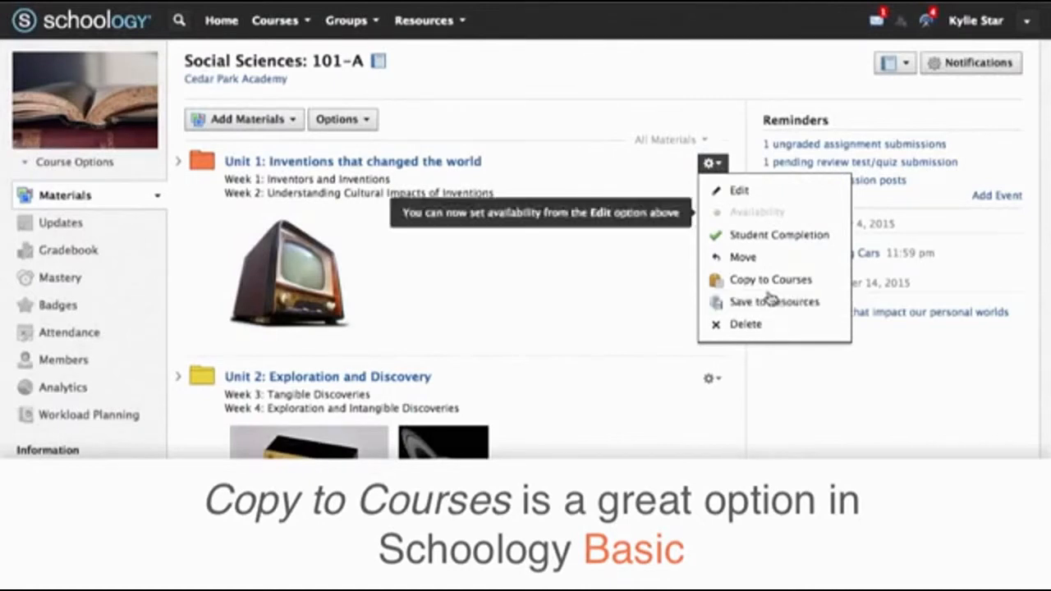
{"action": "left_click", "coordinate": [616, 99]}
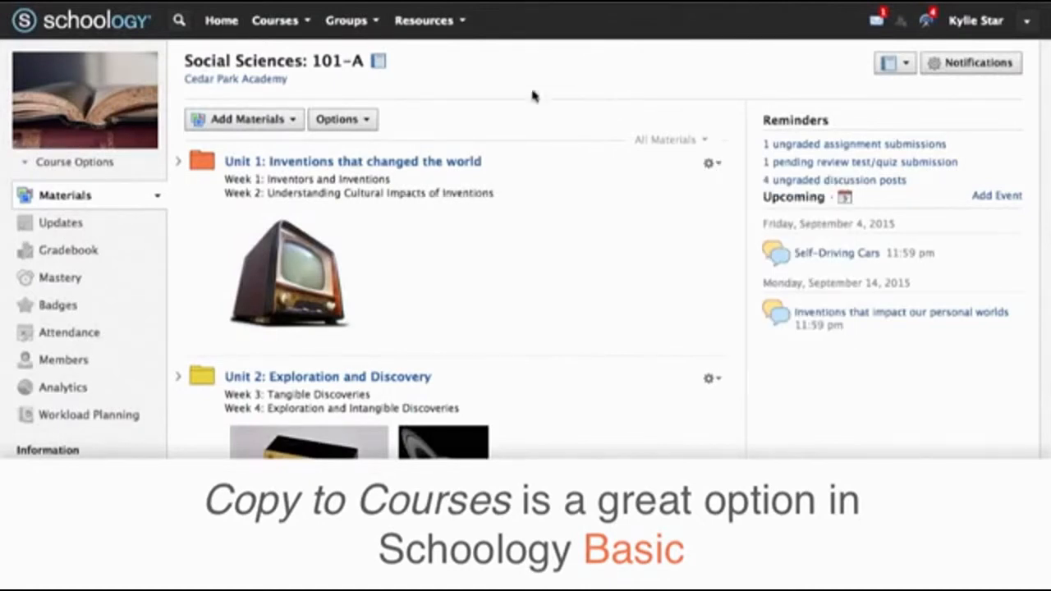
- Go to the complete list of courses and open the options for linking existing sections to Social Sciences 101-A
{"action": "left_click", "coordinate": [294, 24]}
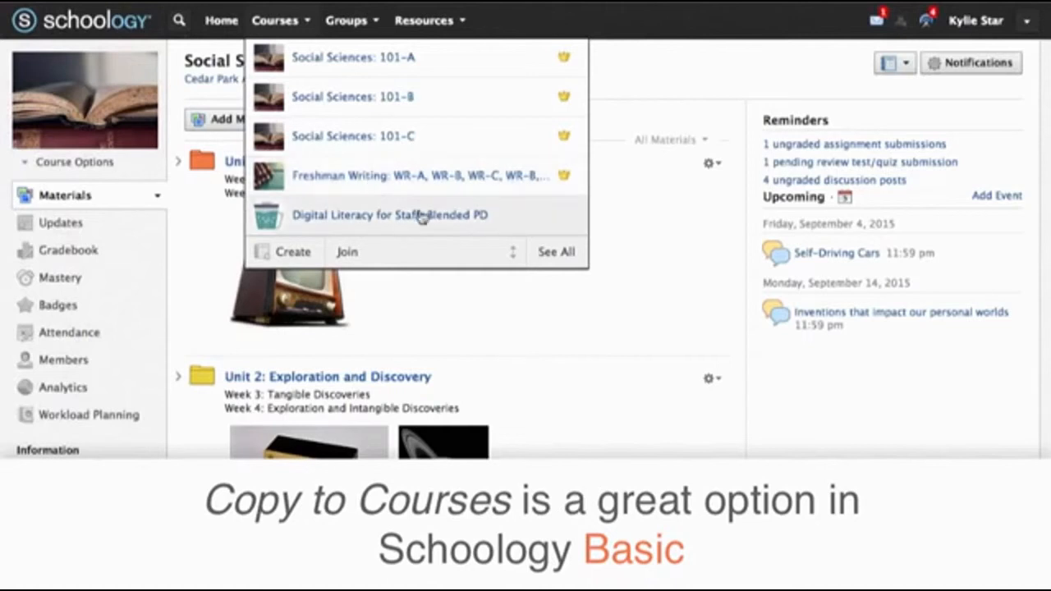
{"action": "left_click", "coordinate": [570, 261]}
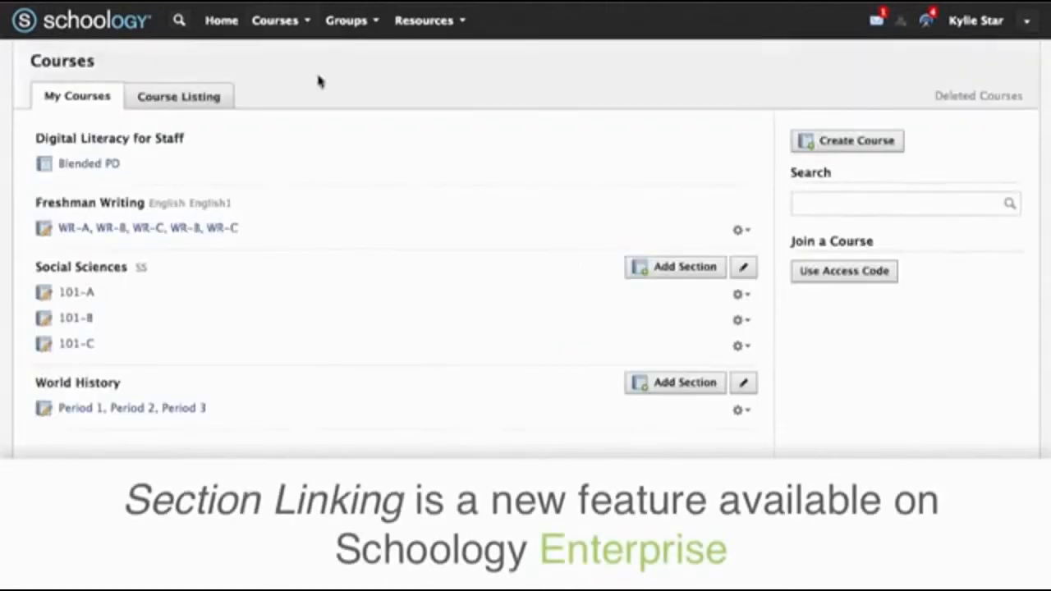
{"action": "left_click", "coordinate": [297, 27]}
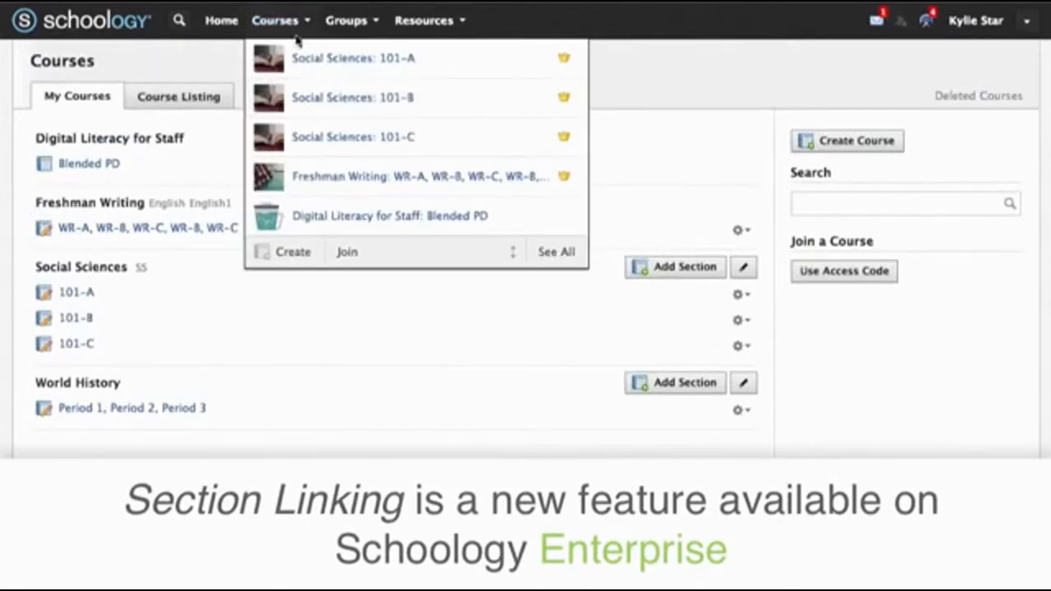
{"action": "left_click", "coordinate": [551, 356]}
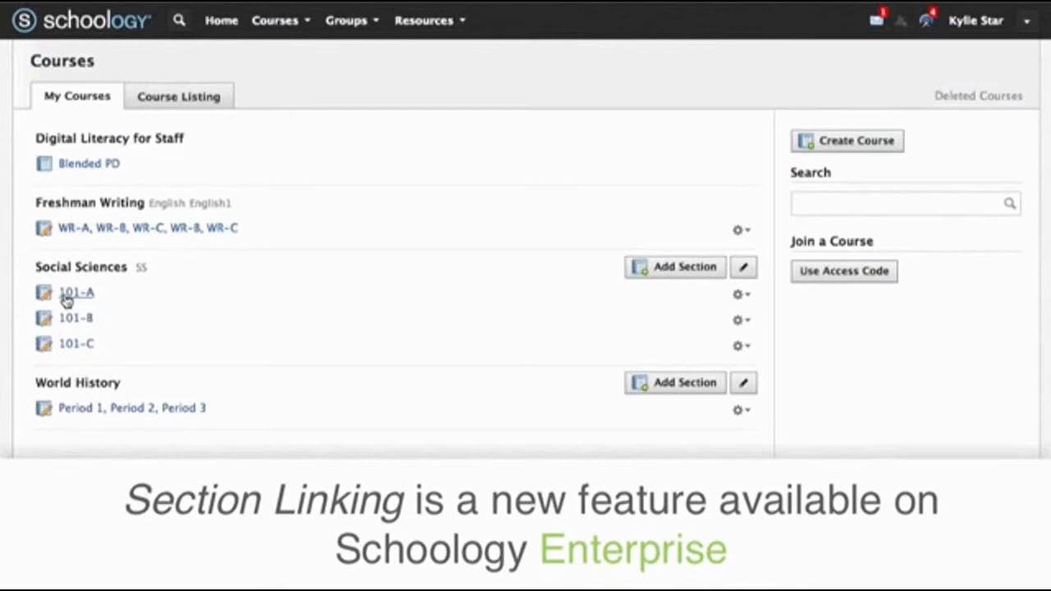
{"action": "left_click", "coordinate": [744, 296]}
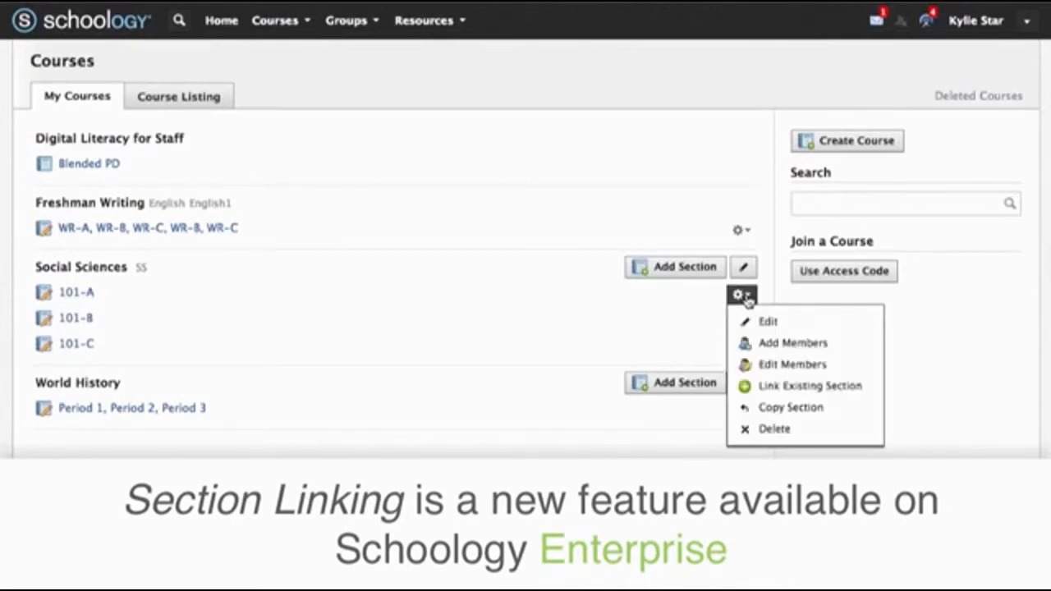
{"action": "left_click", "coordinate": [784, 392]}
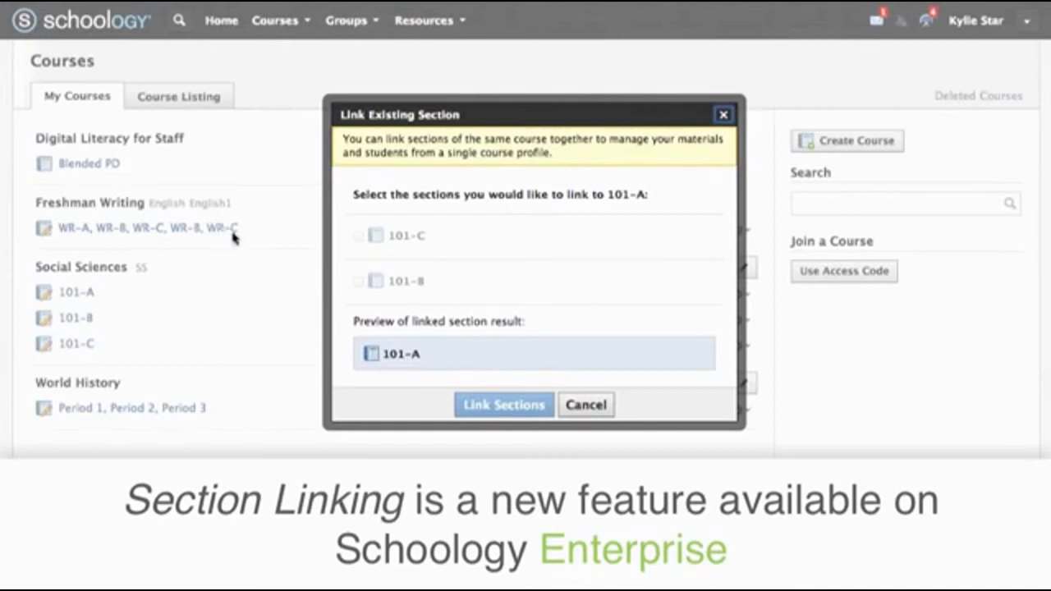
- Leave section linking without linking any sections and open the linked Freshman Writing course
{"action": "mouse_move", "coordinate": [371, 239]}
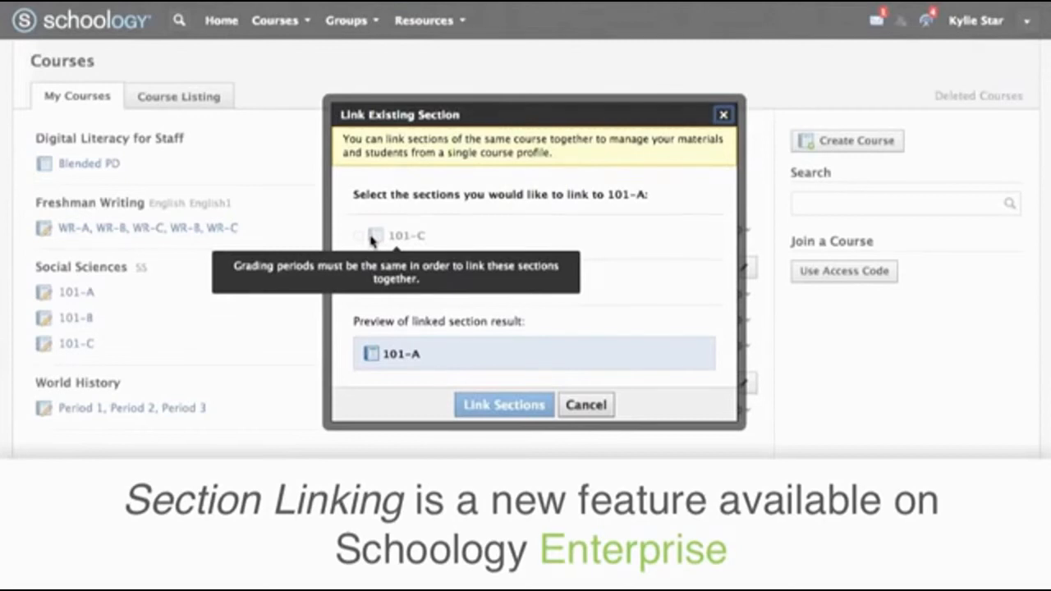
{"action": "left_click", "coordinate": [585, 404]}
{"action": "left_click", "coordinate": [297, 23]}
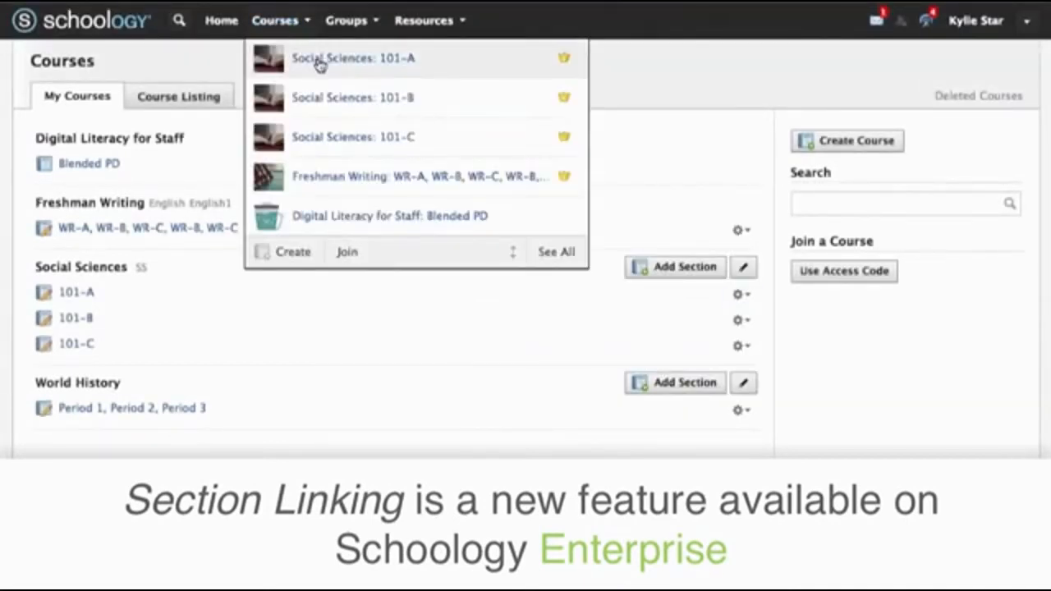
{"action": "left_click", "coordinate": [691, 91]}
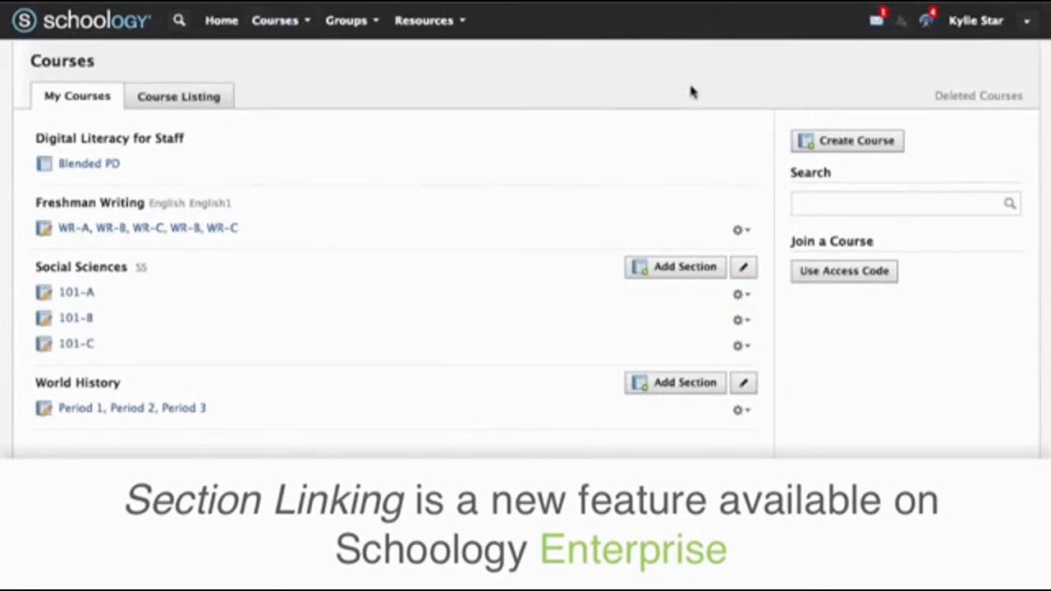
{"action": "left_click", "coordinate": [182, 235]}
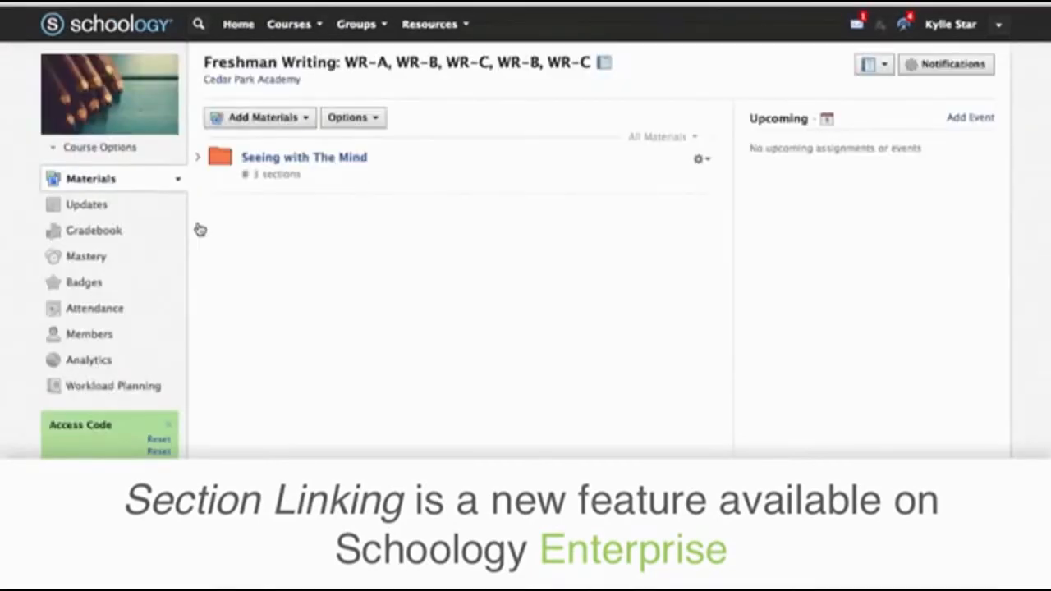
- Start a new discussion in Freshman Writing and select all linked sections for individual availability and date settings
{"action": "mouse_move", "coordinate": [265, 178]}
{"action": "left_click", "coordinate": [307, 119]}
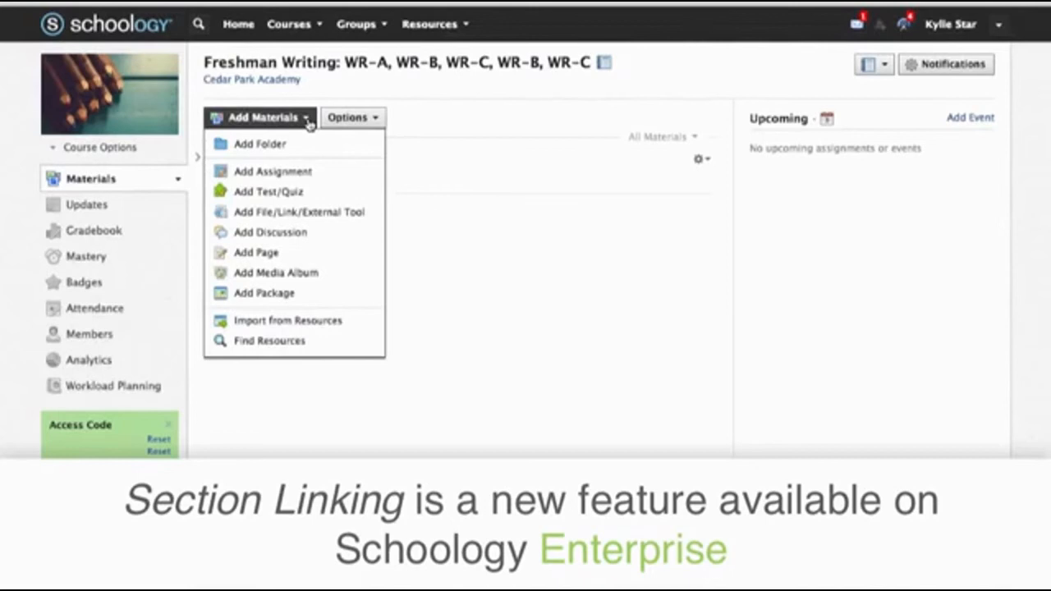
{"action": "left_click", "coordinate": [292, 237]}
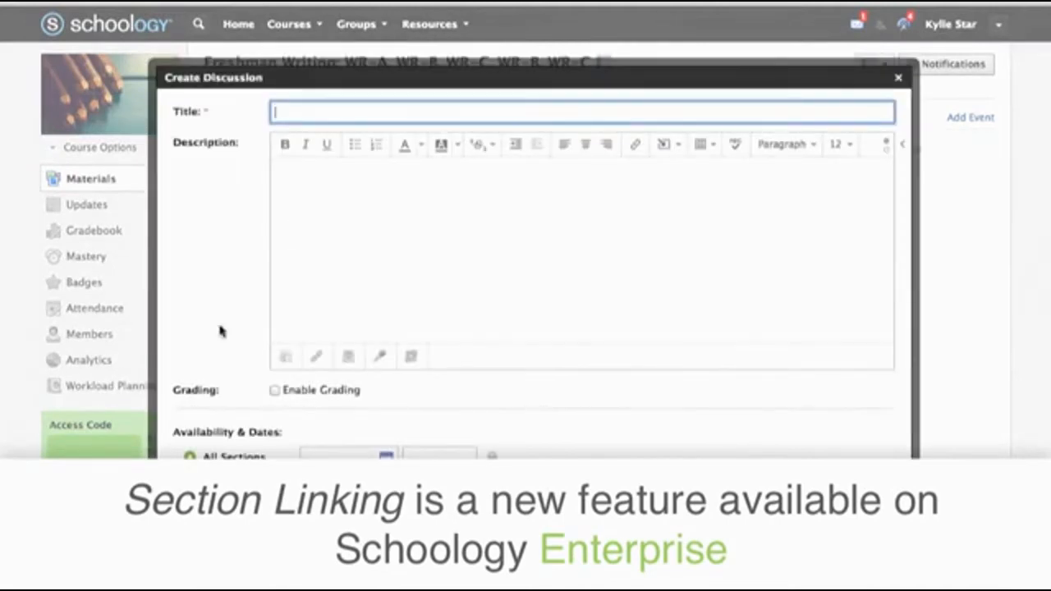
{"action": "scroll", "coordinate": [220, 330], "scroll_direction": "down", "scroll_amount": 5}
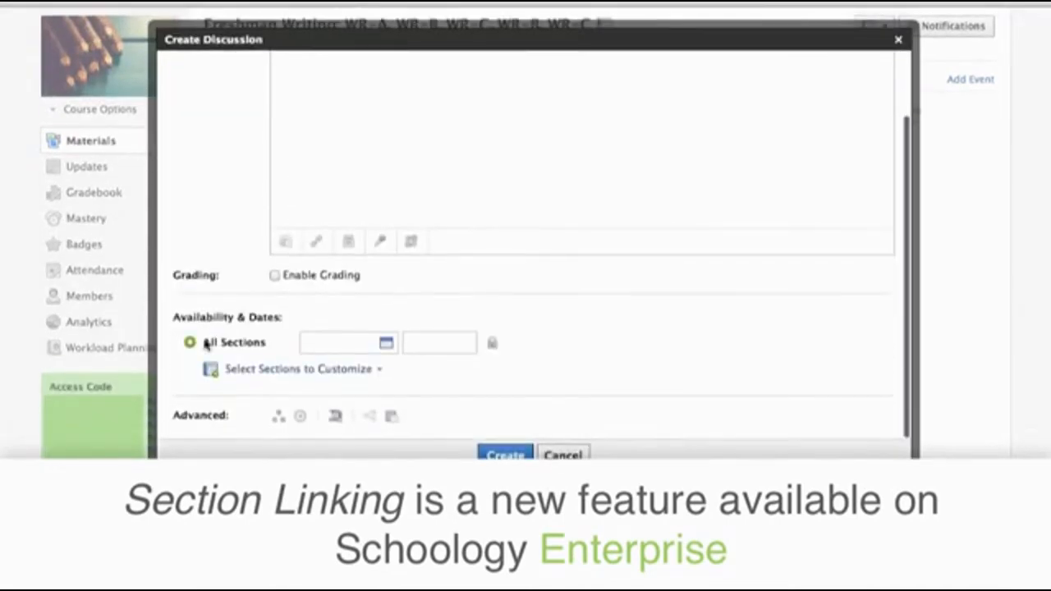
{"action": "left_click", "coordinate": [259, 370]}
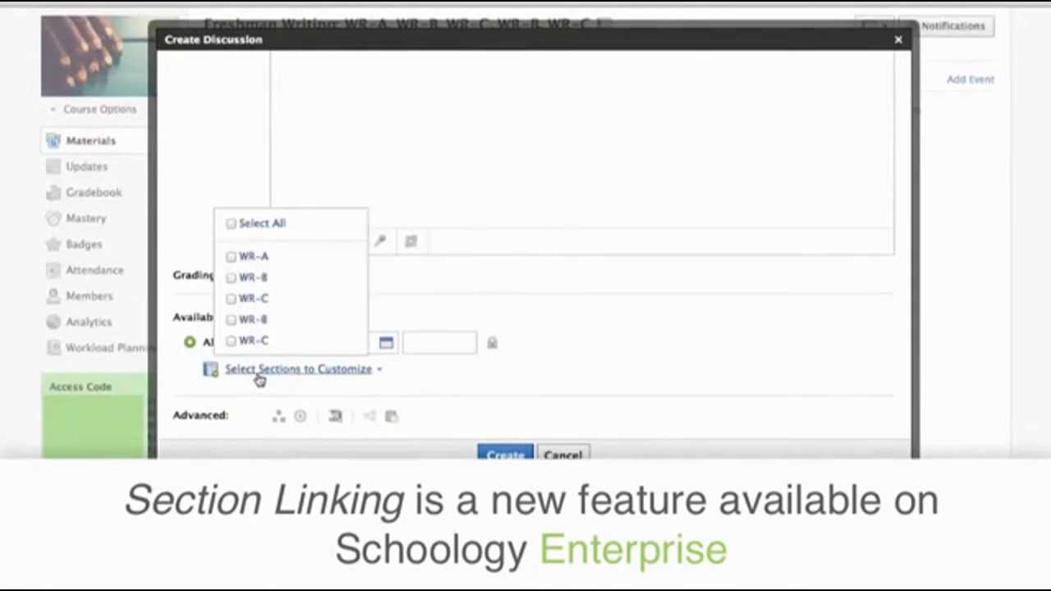
{"action": "left_click", "coordinate": [233, 225]}
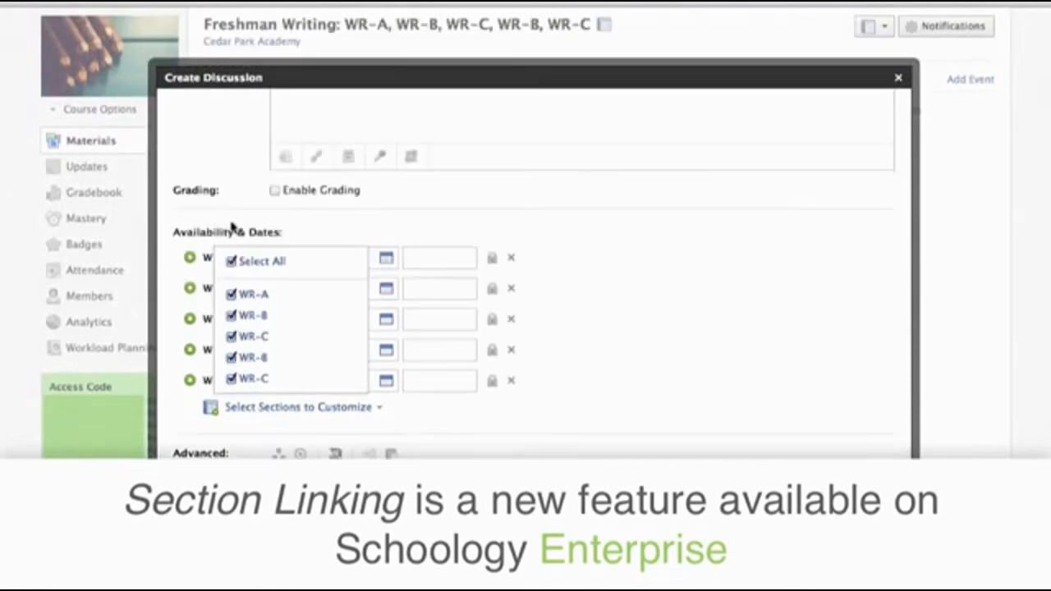
{"action": "left_click", "coordinate": [606, 345]}
- Set the discussion's due dates to 9/08/15 for WR-A, 9/09/15 for the first WR-B and 9/10/15 for the first WR-C
{"action": "left_click", "coordinate": [386, 258]}
{"action": "left_click", "coordinate": [385, 348]}
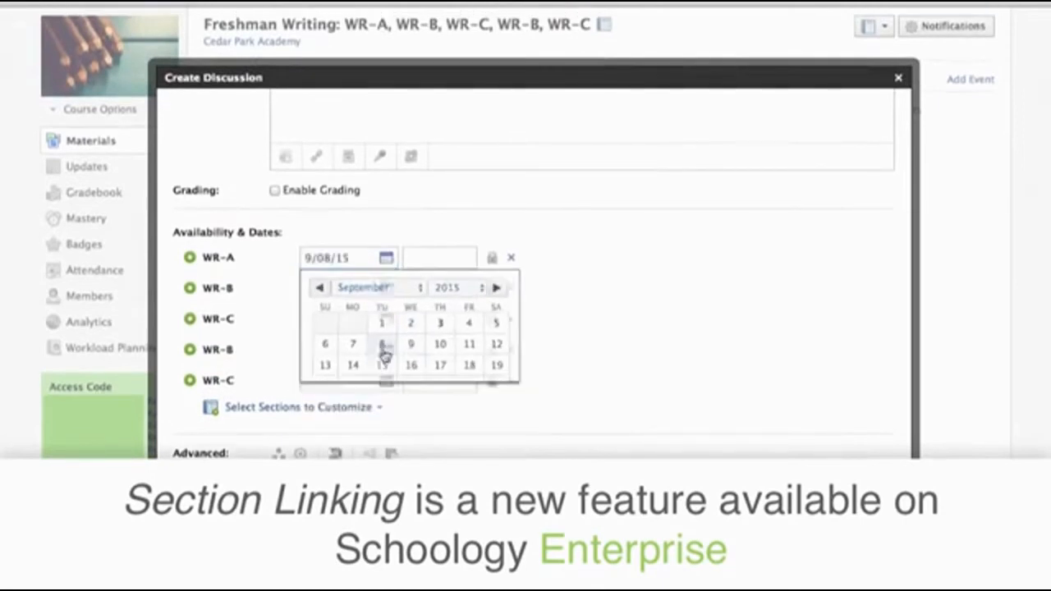
{"action": "left_click", "coordinate": [386, 288]}
{"action": "left_click", "coordinate": [415, 378]}
{"action": "left_click", "coordinate": [386, 320]}
{"action": "left_click", "coordinate": [448, 409]}
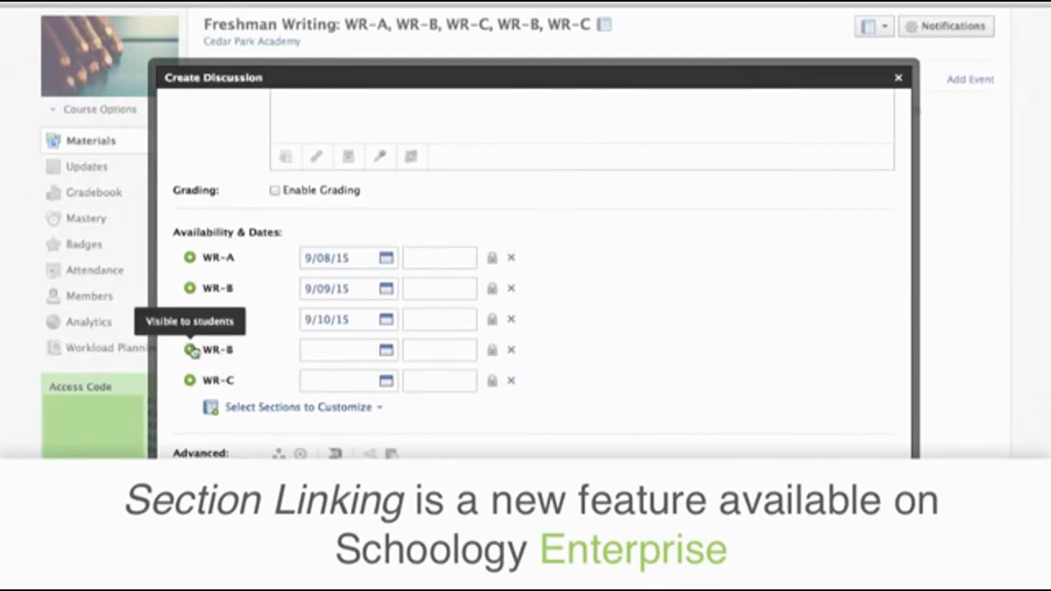
- Hide the discussion from students in the second WR-B and WR-C sections, and cancel creating it
{"action": "left_click", "coordinate": [192, 351]}
{"action": "left_click", "coordinate": [188, 381]}
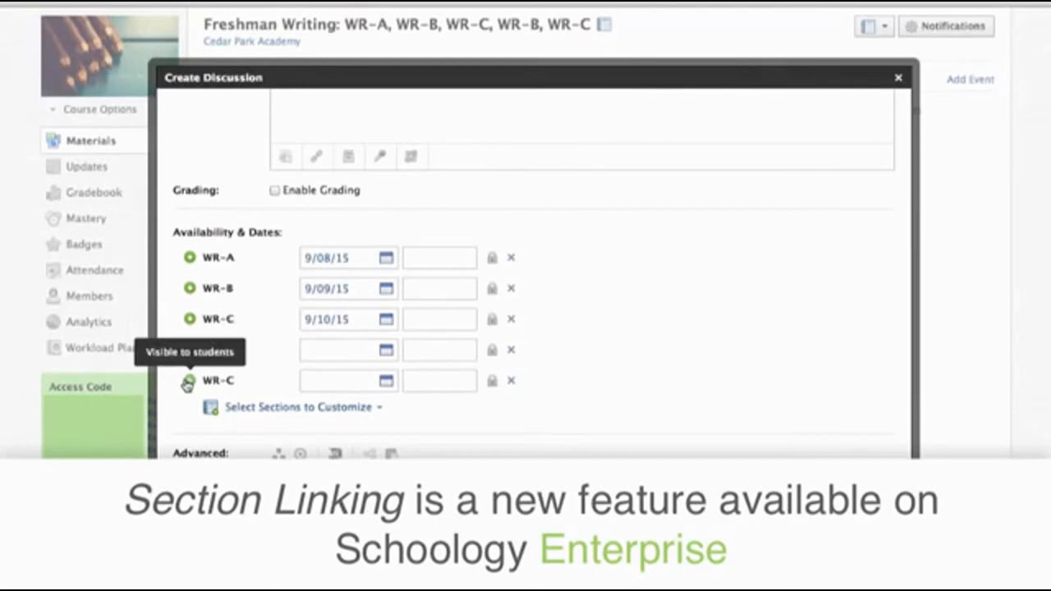
{"action": "scroll", "coordinate": [704, 354], "scroll_direction": "up", "scroll_amount": 1}
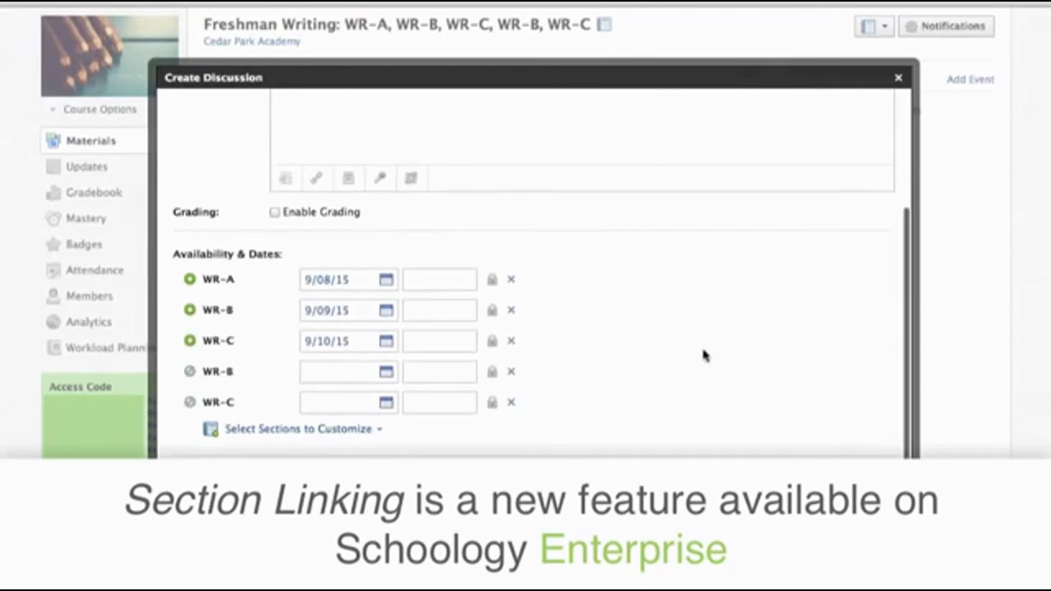
{"action": "scroll", "coordinate": [703, 355], "scroll_direction": "up", "scroll_amount": 5}
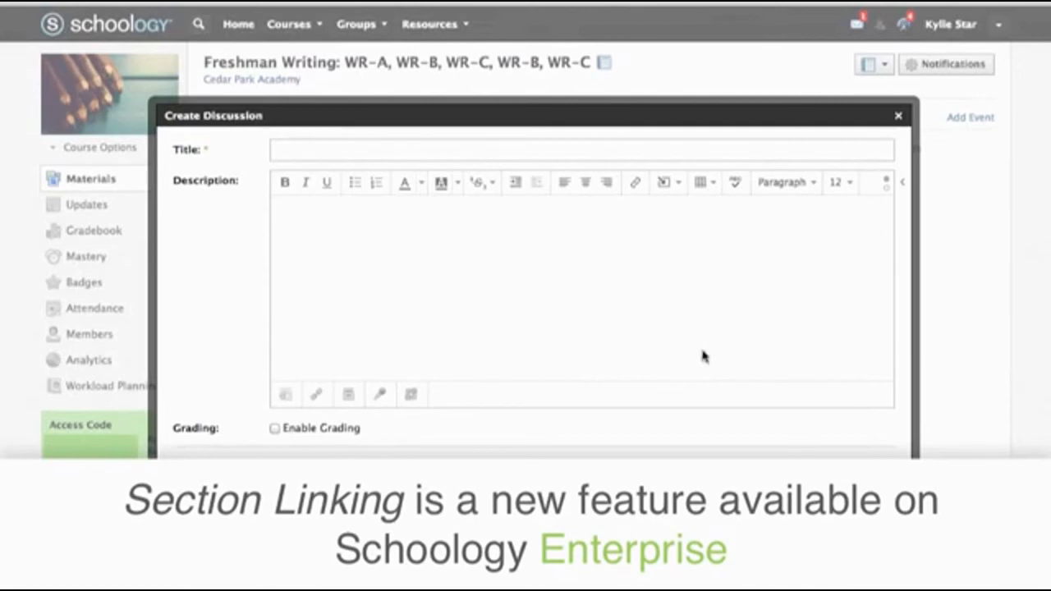
{"action": "left_click", "coordinate": [587, 498]}
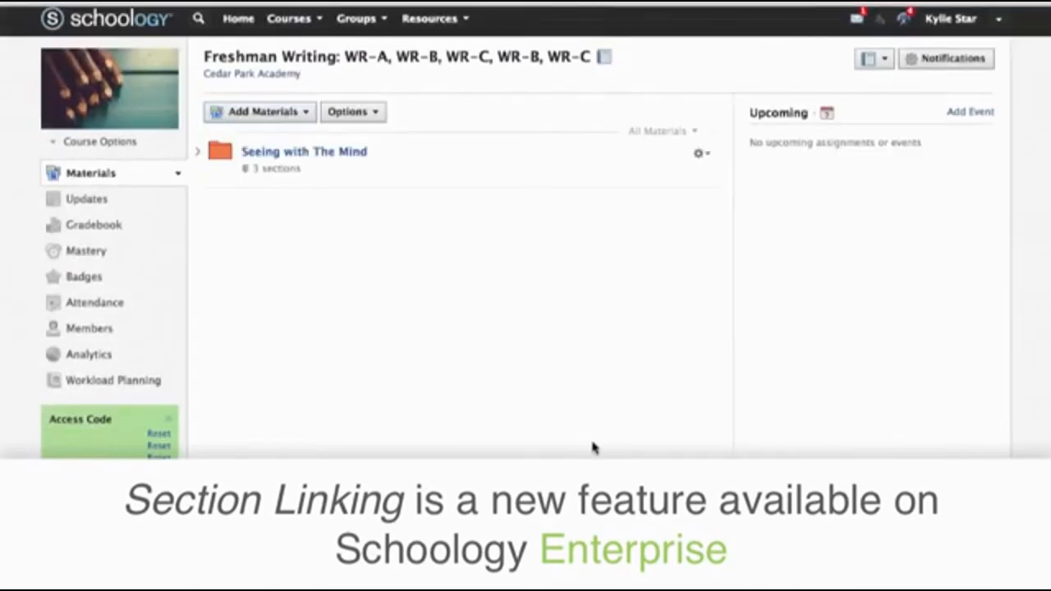